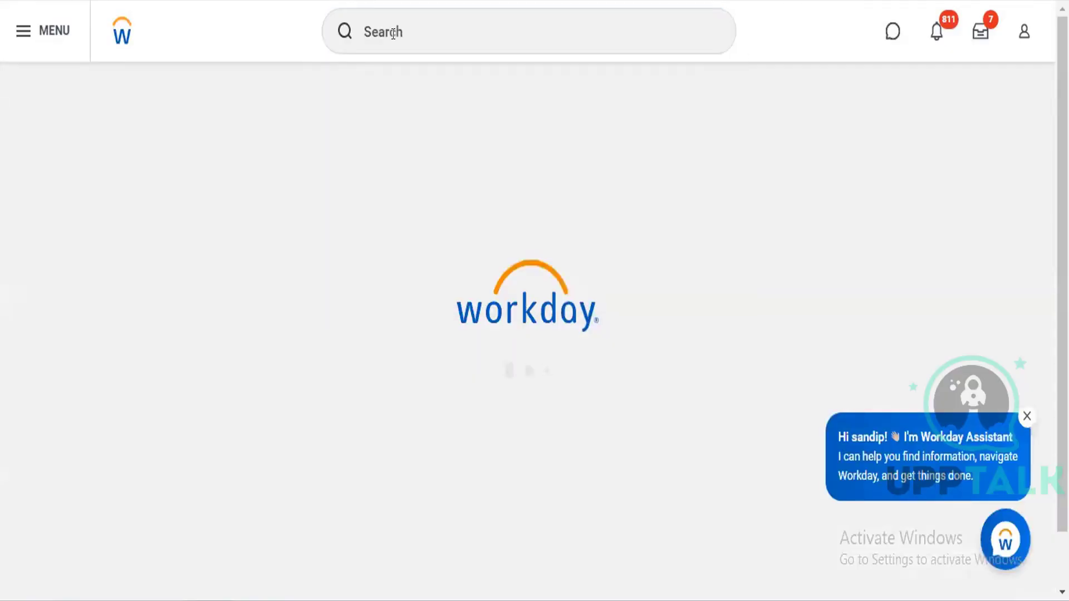
Step: Search 'fun area' and launch the Functional Areas report
click(393, 34)
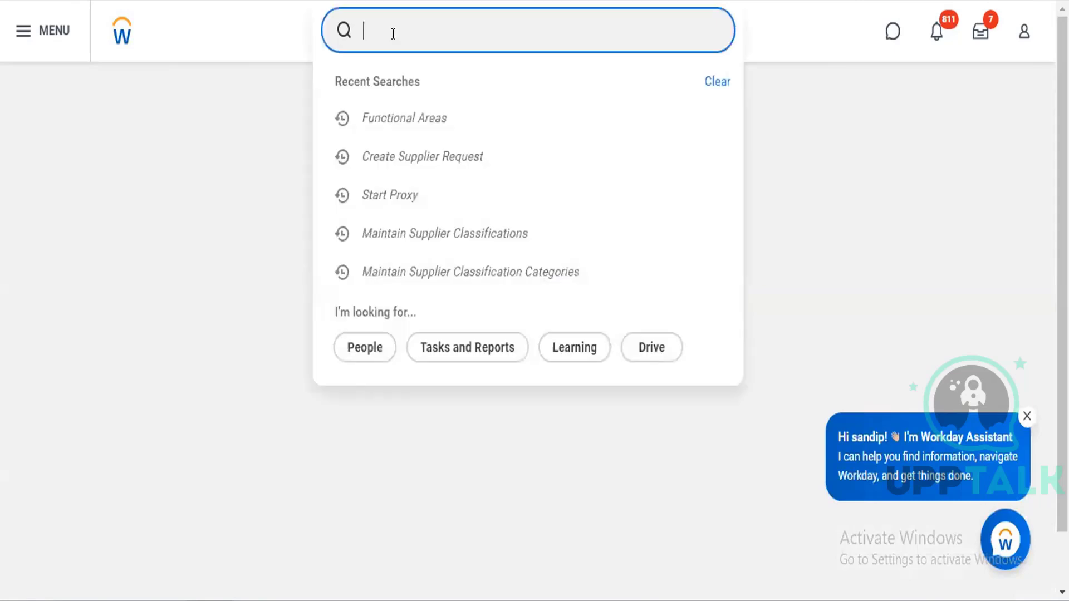
text(fun area)
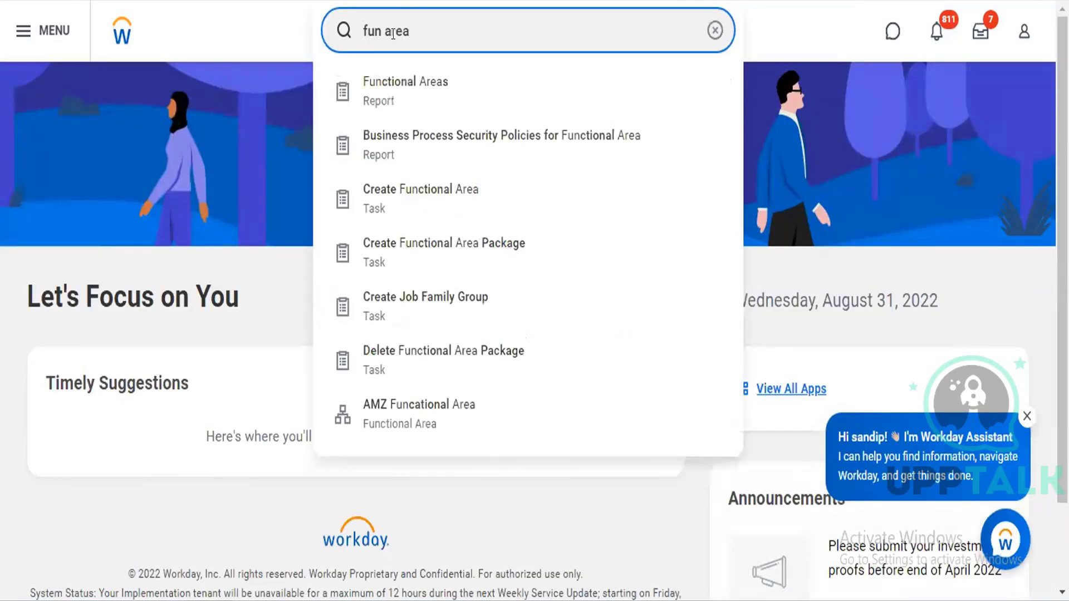
click(399, 100)
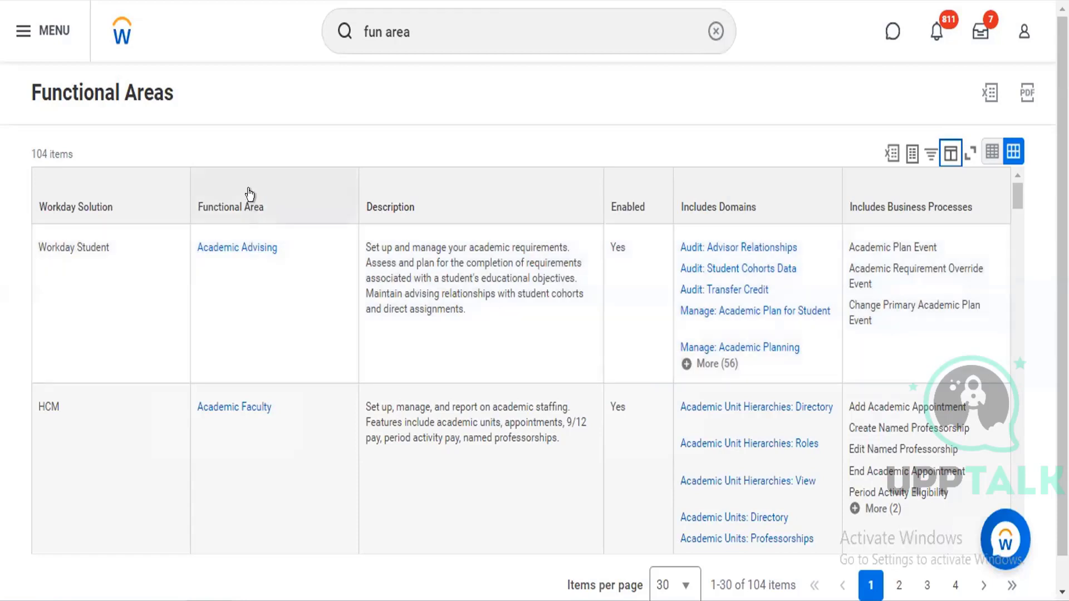
Step: Filter the Functional Area column to Performance Enablement and apply the filter
click(252, 193)
click(236, 444)
click(236, 443)
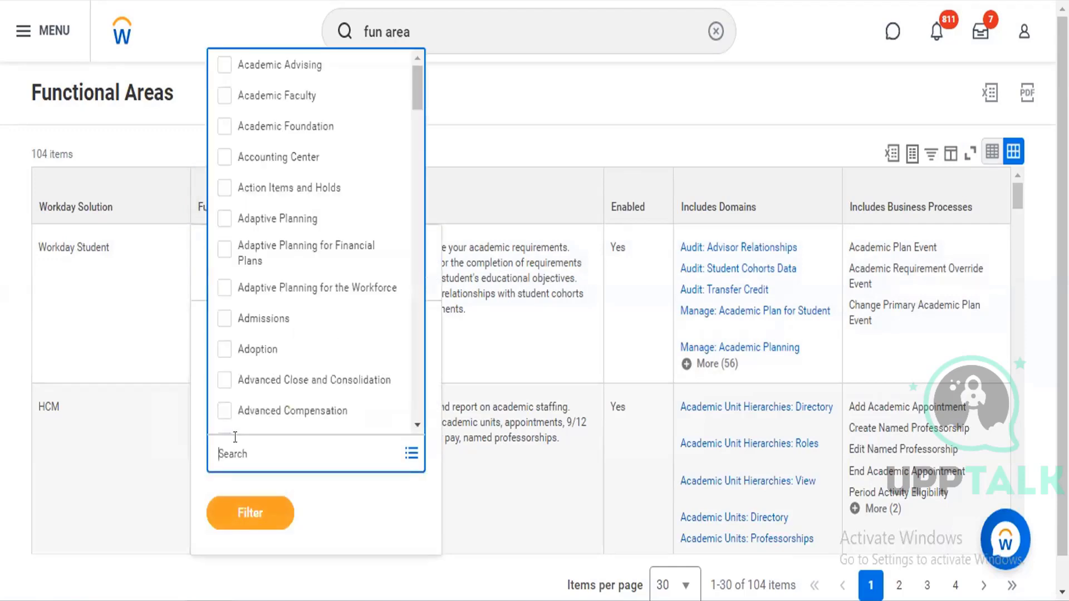
text(talwent)
key(BackSpace)
key(BackSpace)
key(BackSpace)
key(BackSpace)
text(ent)
key(Return)
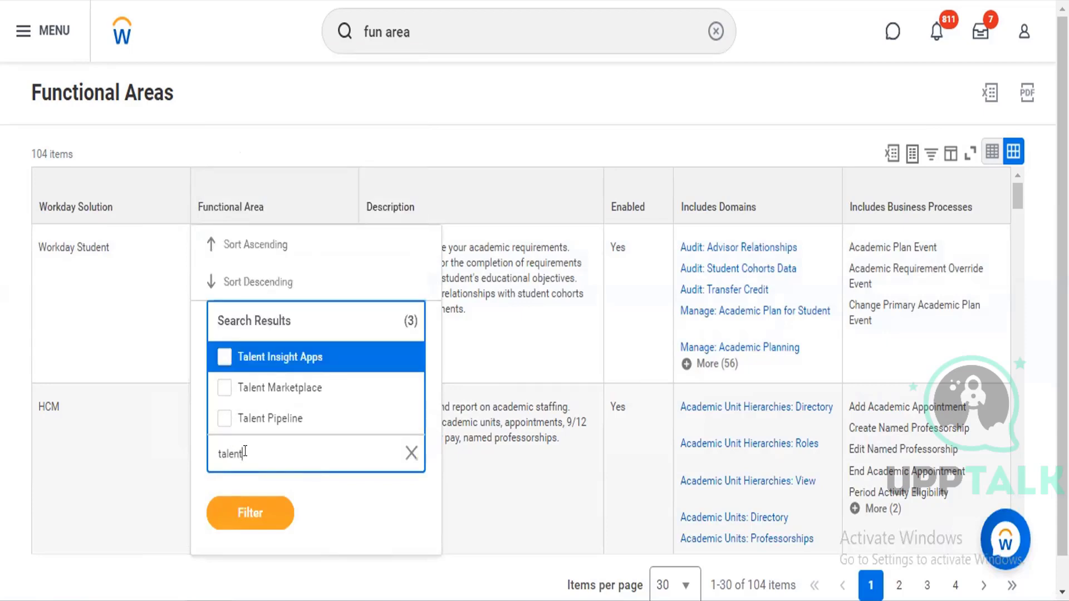
key(BackSpace)
key(BackSpace)
key(BackSpace)
key(BackSpace)
key(BackSpace)
key(BackSpace)
text(performance)
key(Return)
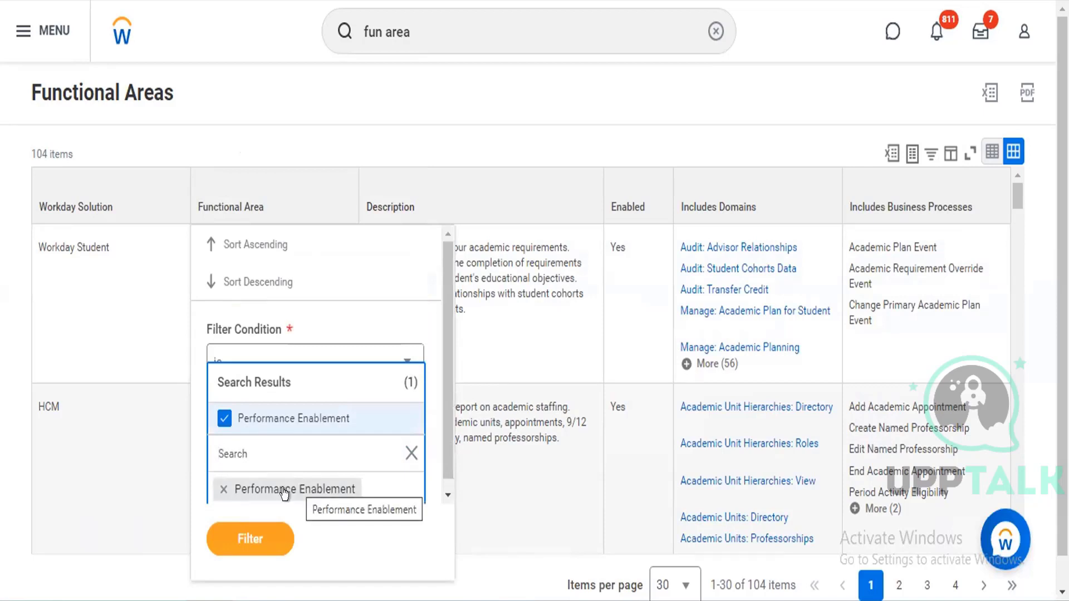
click(260, 530)
click(249, 498)
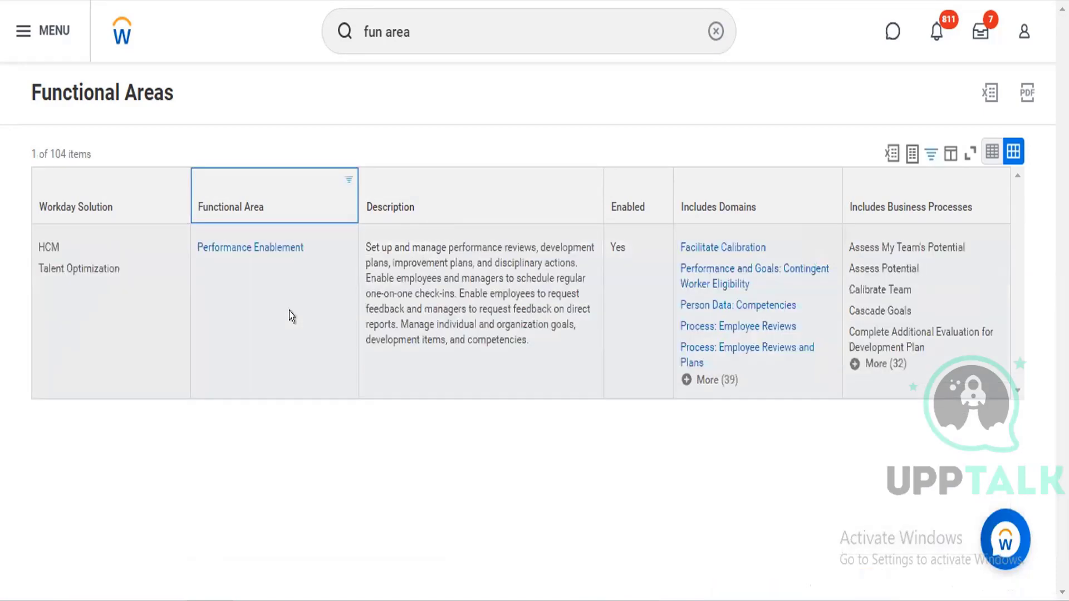
Step: Expand the 39 domains included in Performance Enablement and scroll down to Set Up: Goals
click(716, 383)
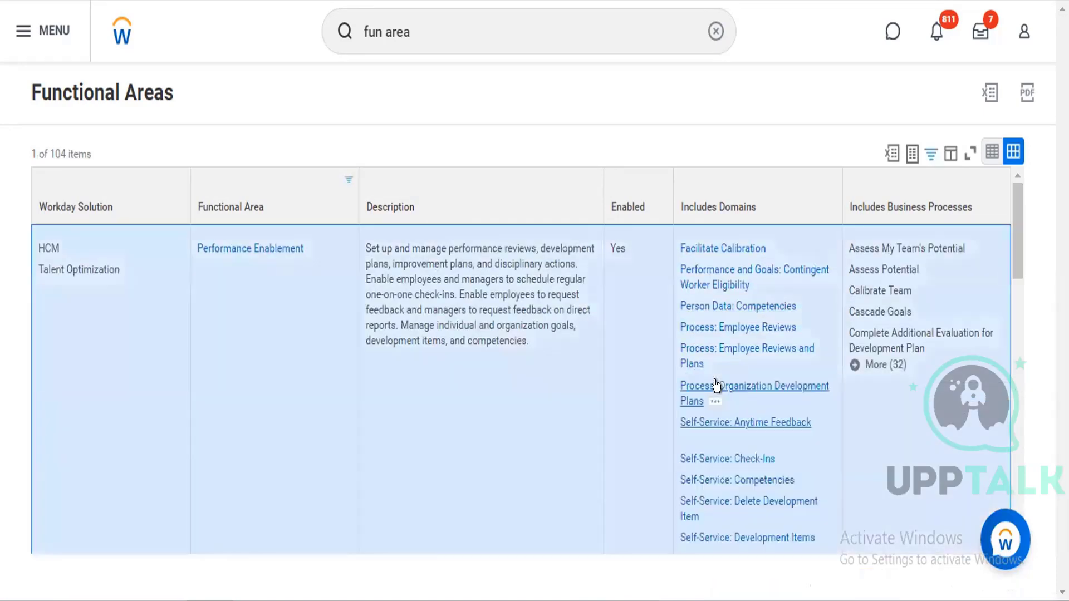
scroll(1013, 262, down, 1)
scroll(1013, 262, down, 1)
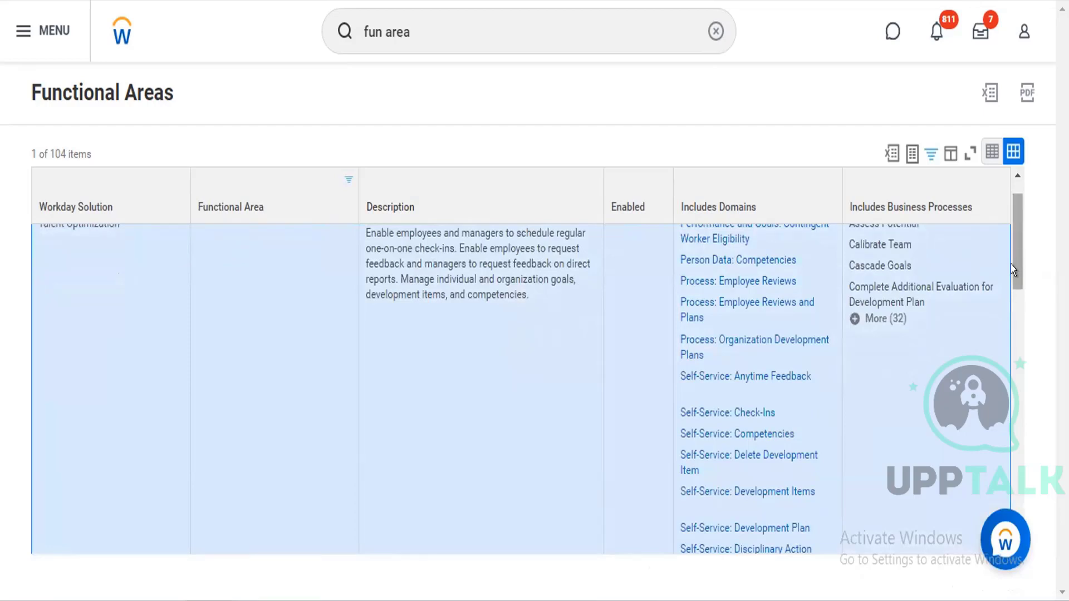
drag(1010, 265, 1010, 311)
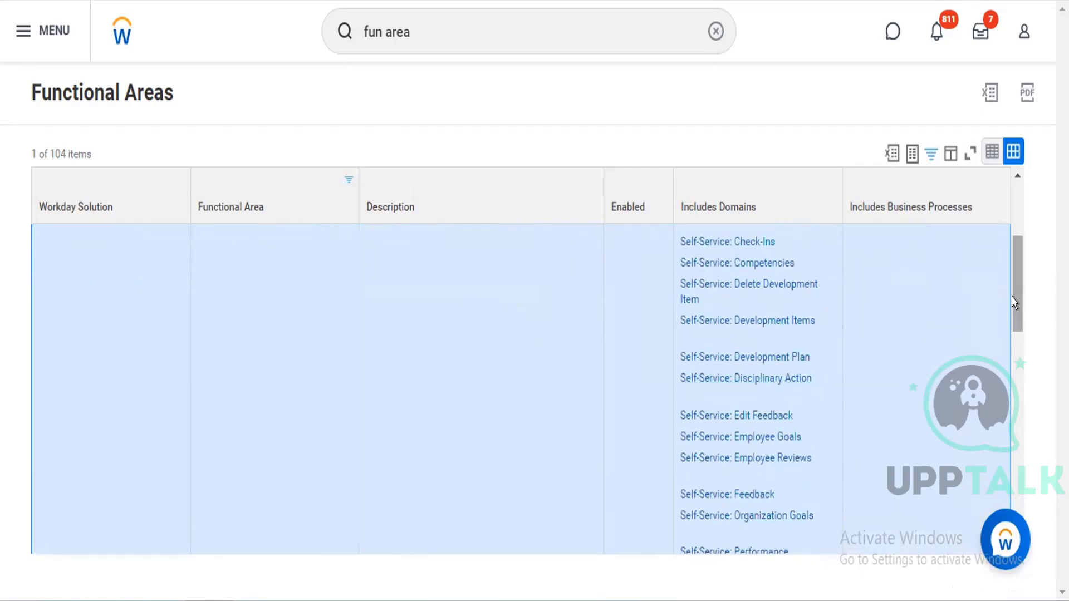
scroll(1011, 298, down, 2)
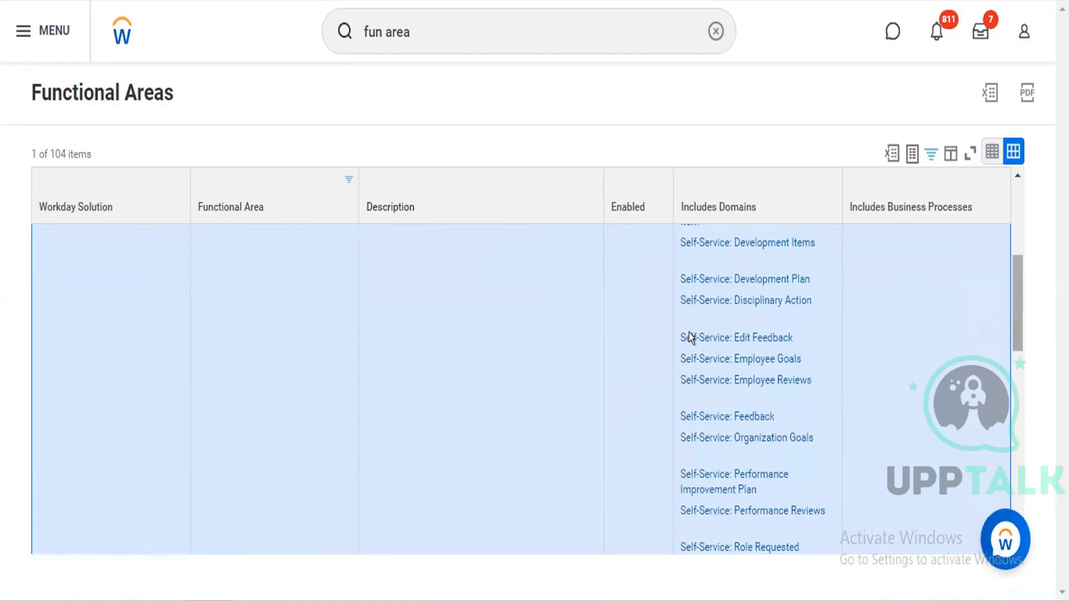
mouse_move(691, 337)
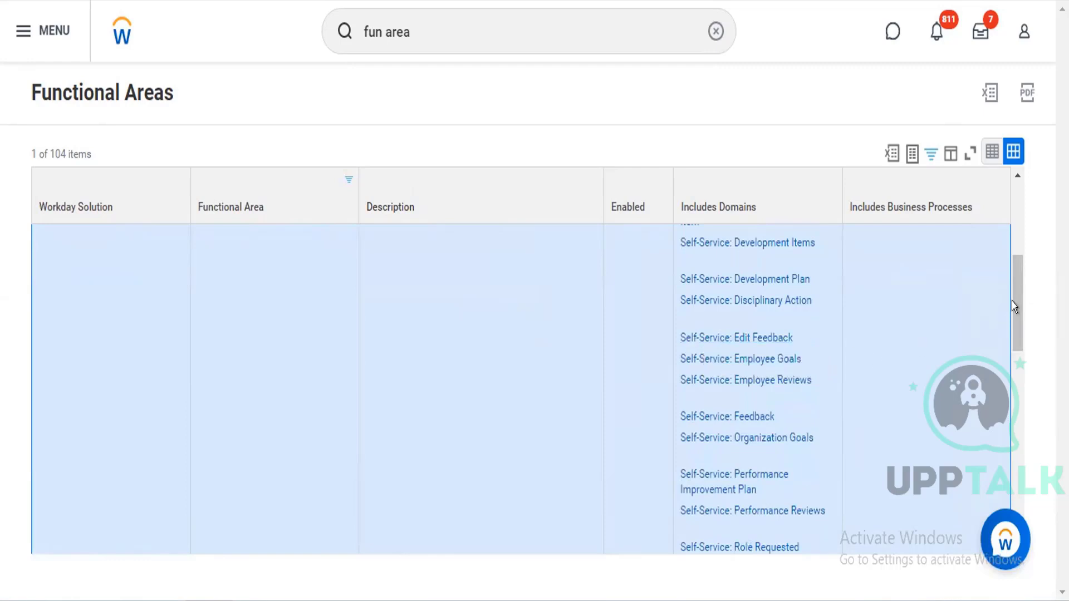
scroll(1009, 348, down, 1)
scroll(1011, 351, down, 3)
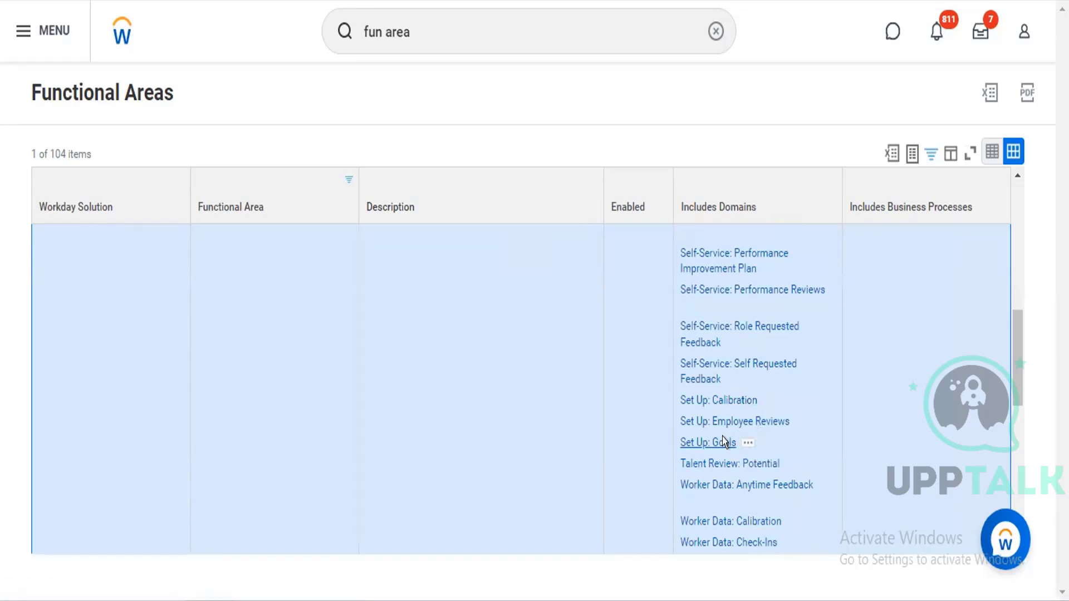
Step: From the Set Up: Goals domain's actions, choose Edit Security Policy Permissions
click(722, 438)
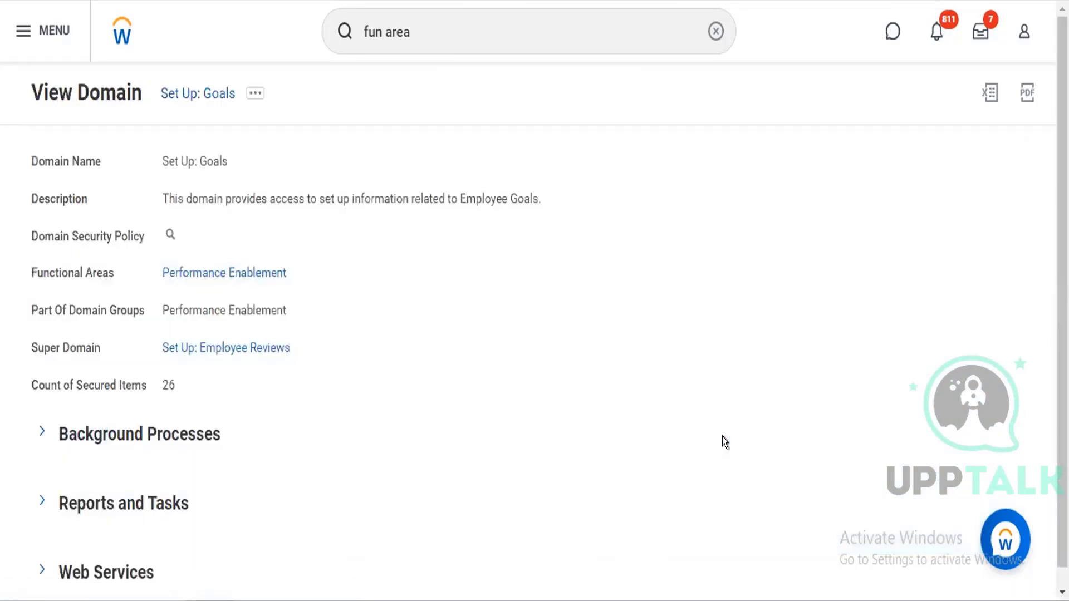
click(255, 93)
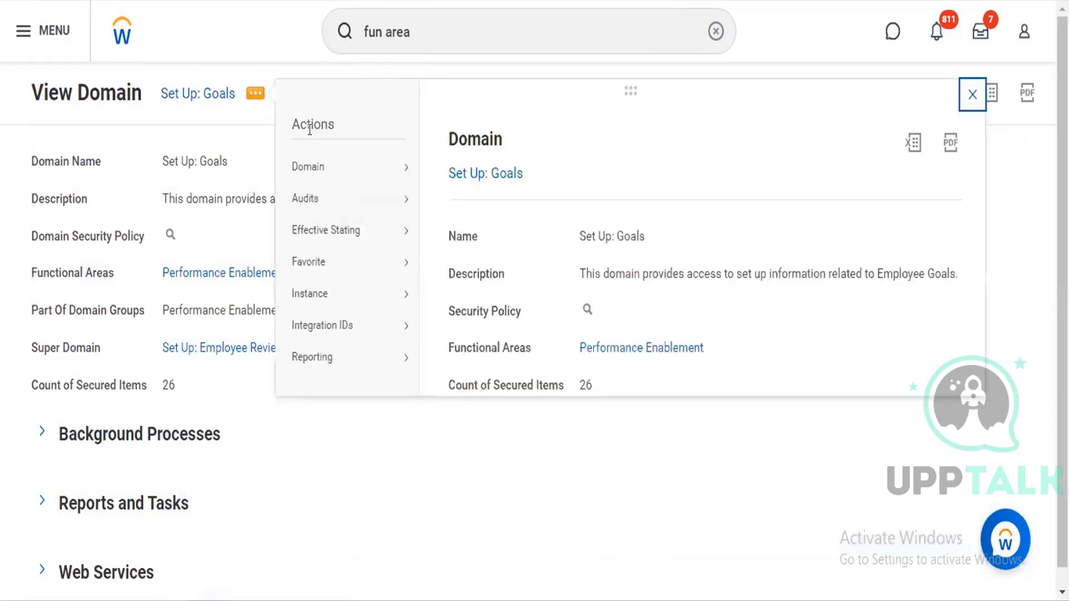
mouse_move(315, 168)
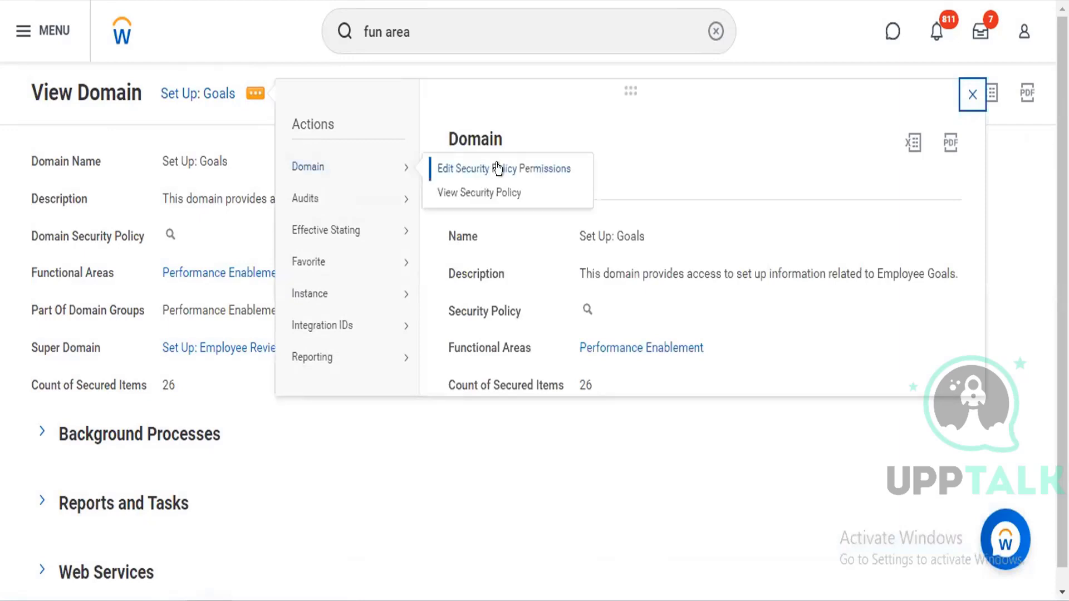
click(496, 167)
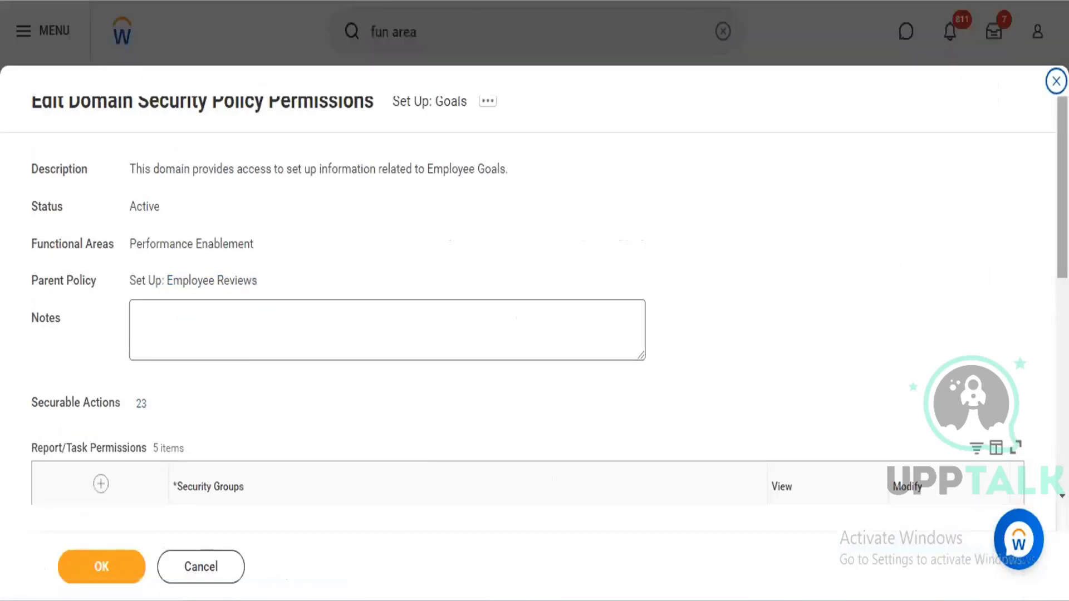
Step: Scroll through the Set Up: Goals editor to review the Report/Task Permissions security groups
scroll(490, 353, down, 7)
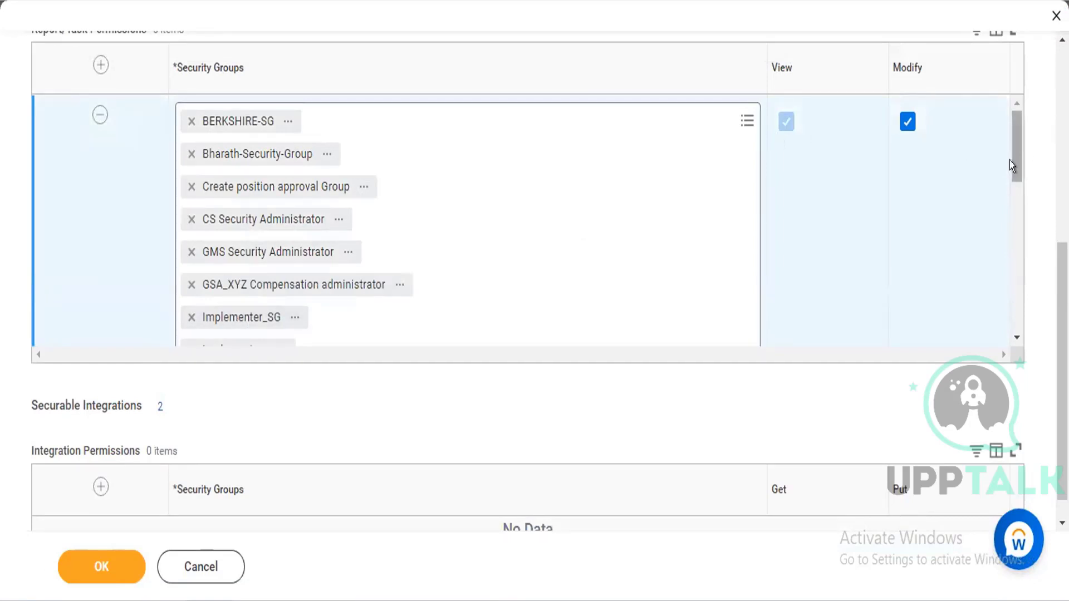
drag(1010, 164, 1010, 285)
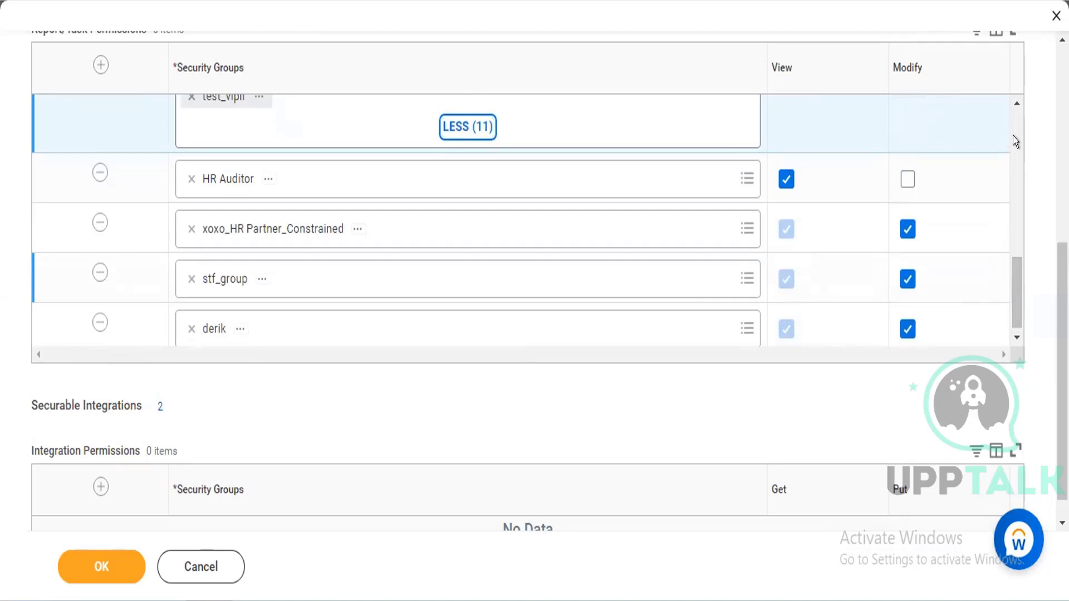
scroll(1013, 139, up, 4)
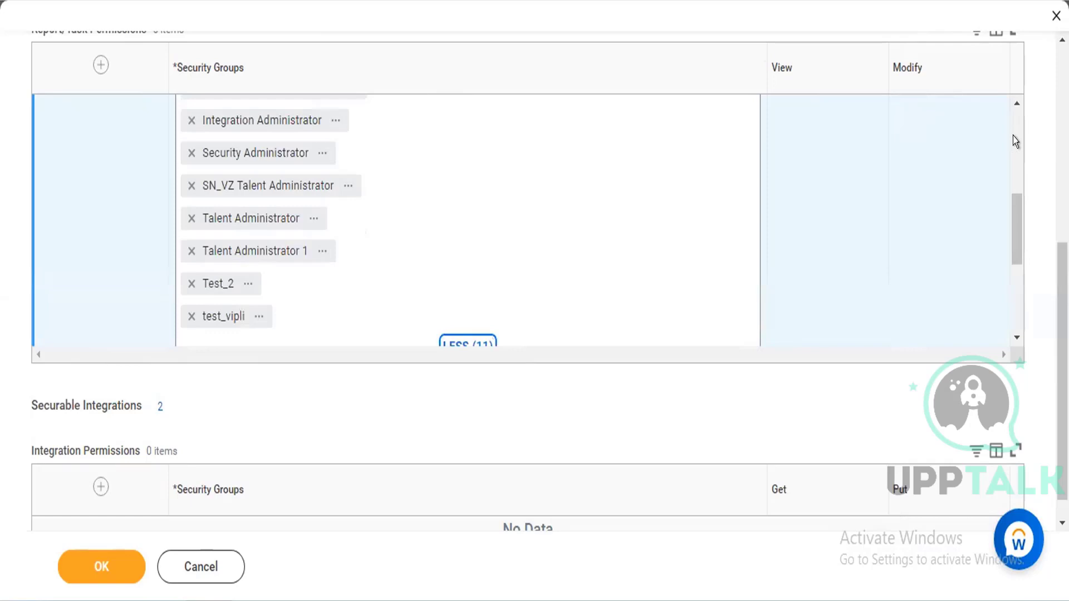
scroll(1016, 141, up, 5)
scroll(1015, 110, up, 1)
scroll(1015, 110, up, 1)
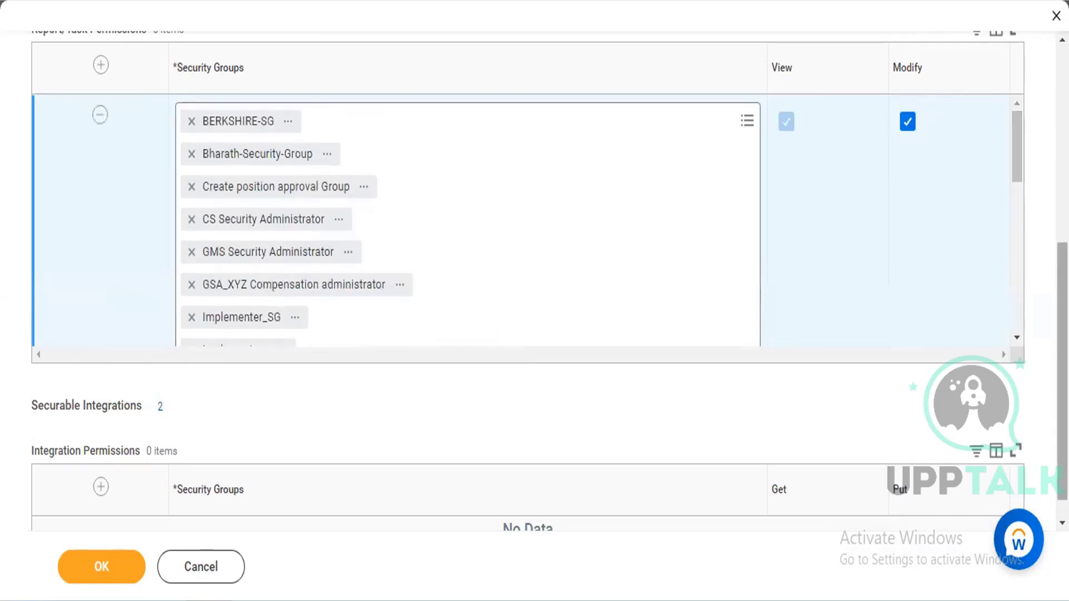
scroll(1062, 373, down, 1)
scroll(1063, 373, up, 5)
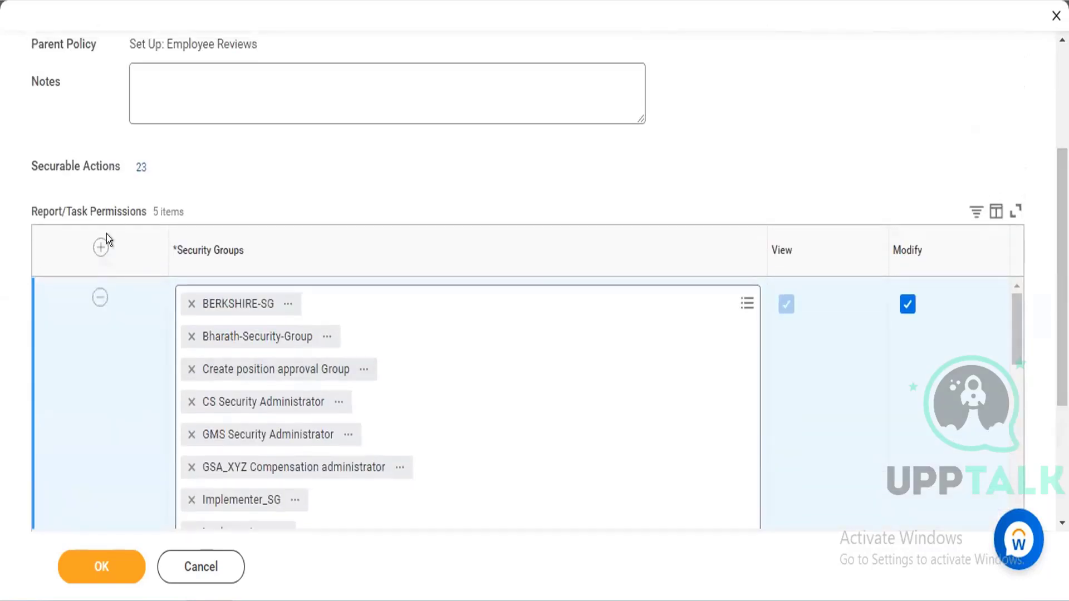
Step: Add a new permissions row with the Implementers security group, found by searching 'impl'
click(100, 245)
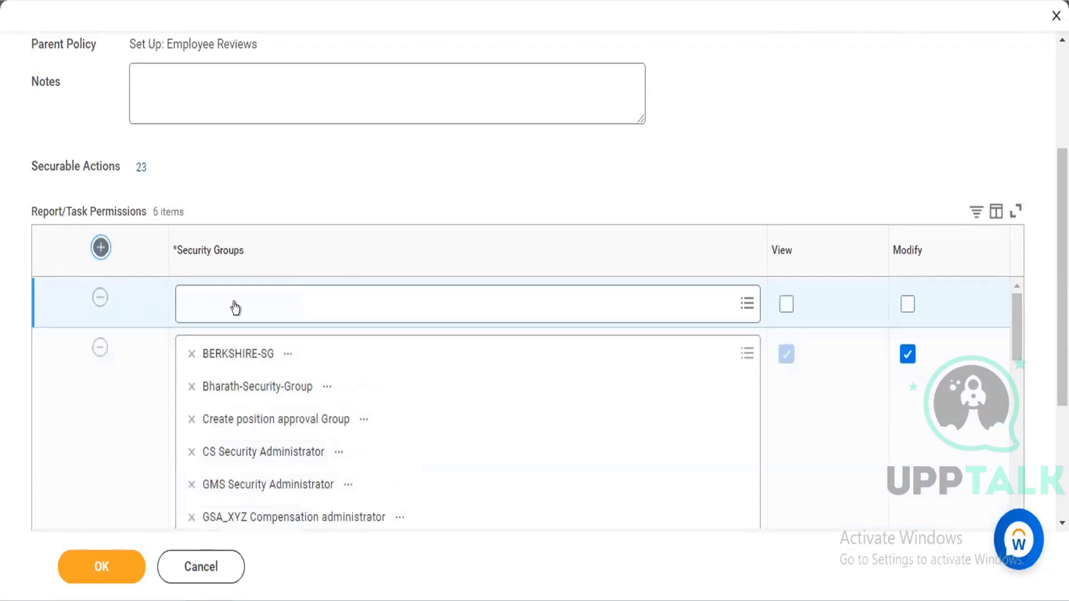
click(238, 307)
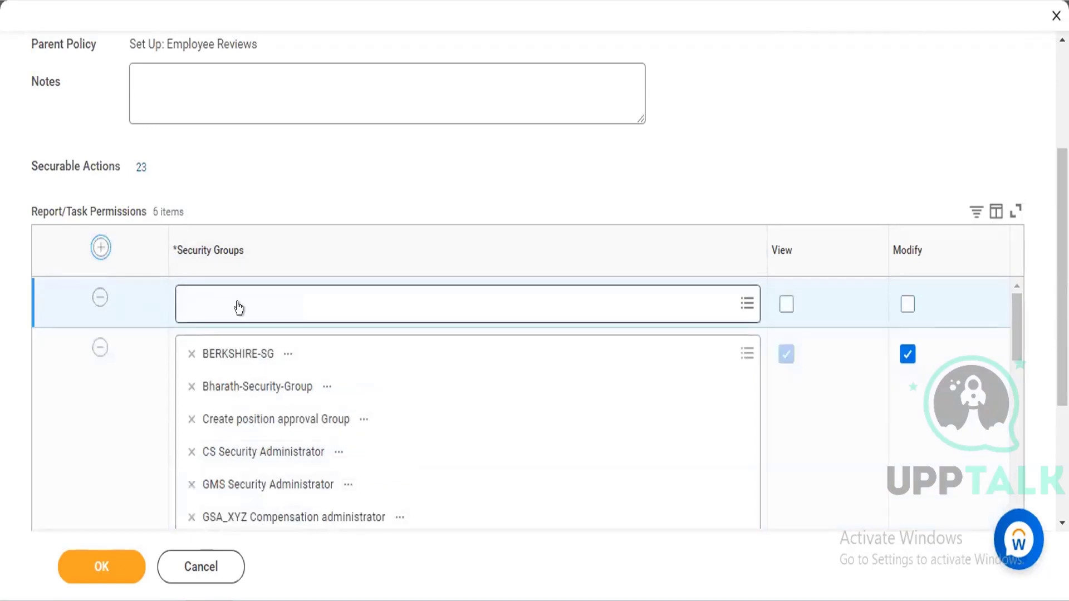
click(238, 307)
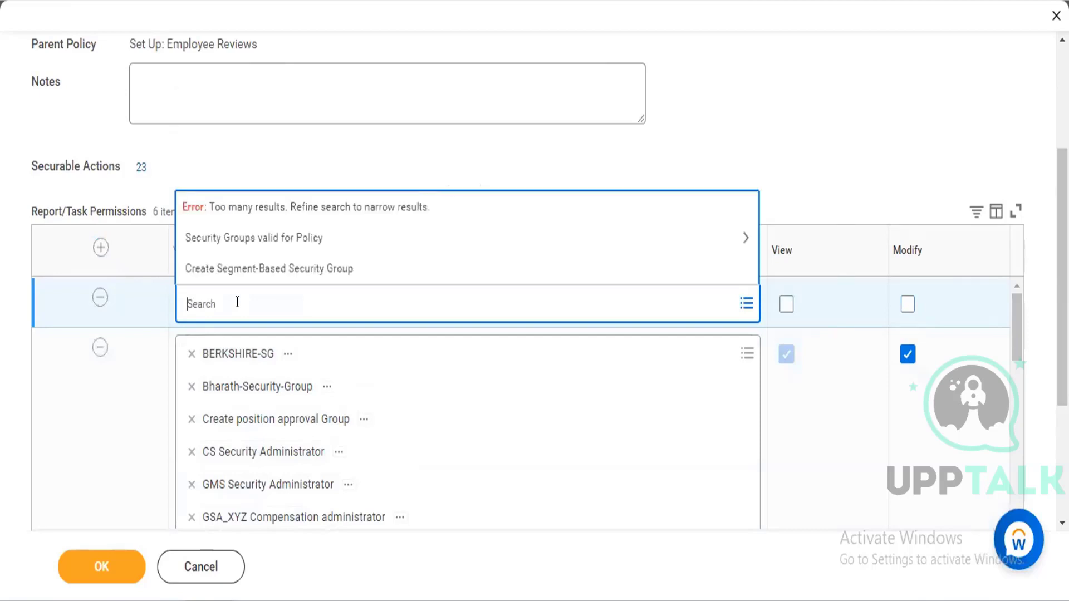
text(impl)
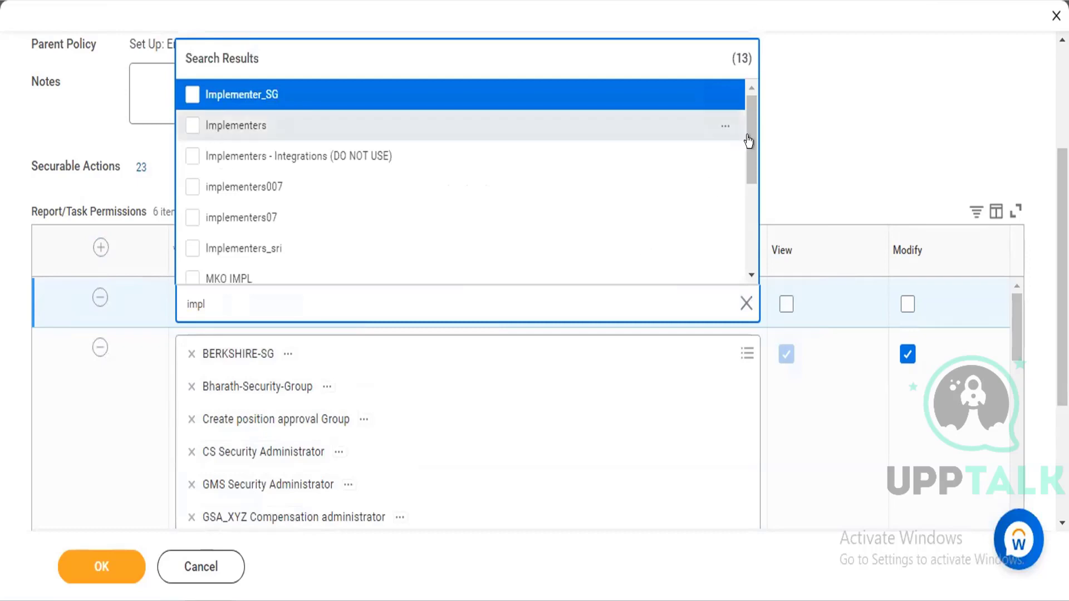
scroll(750, 175, down, 1)
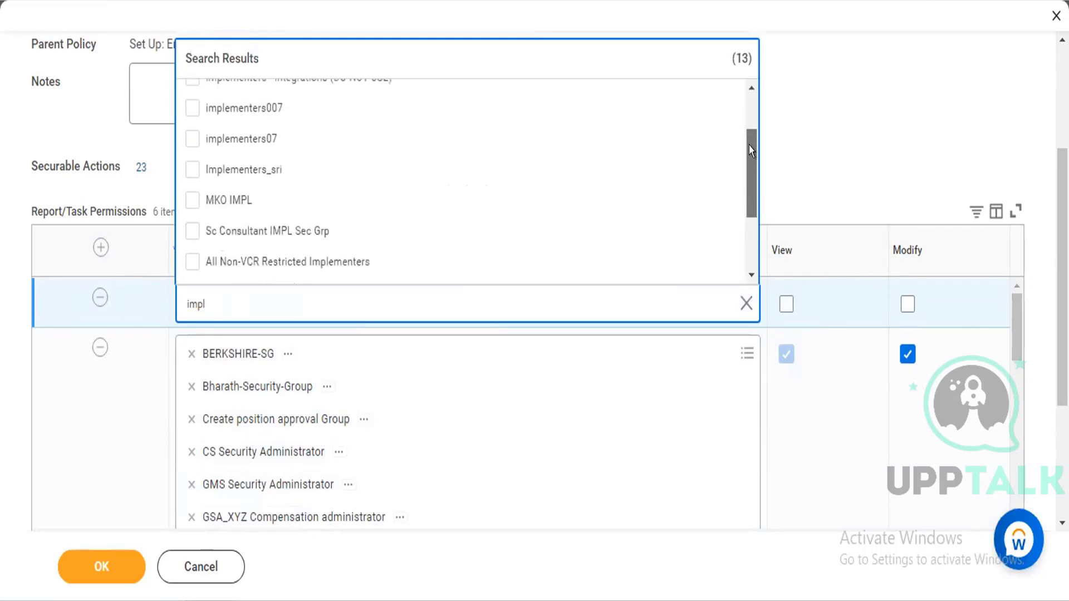
scroll(747, 112, up, 2)
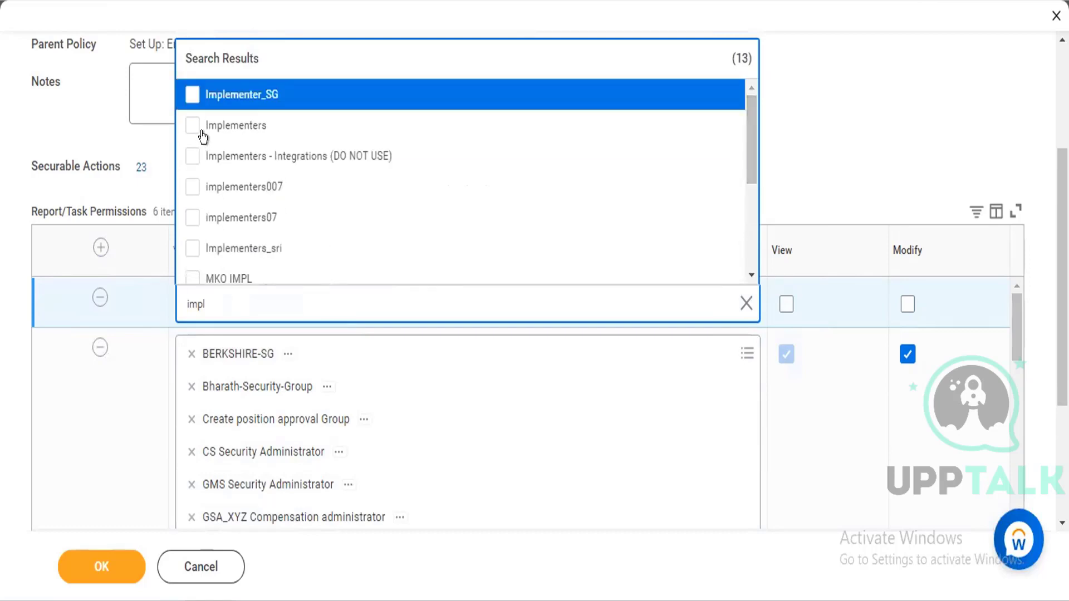
click(204, 123)
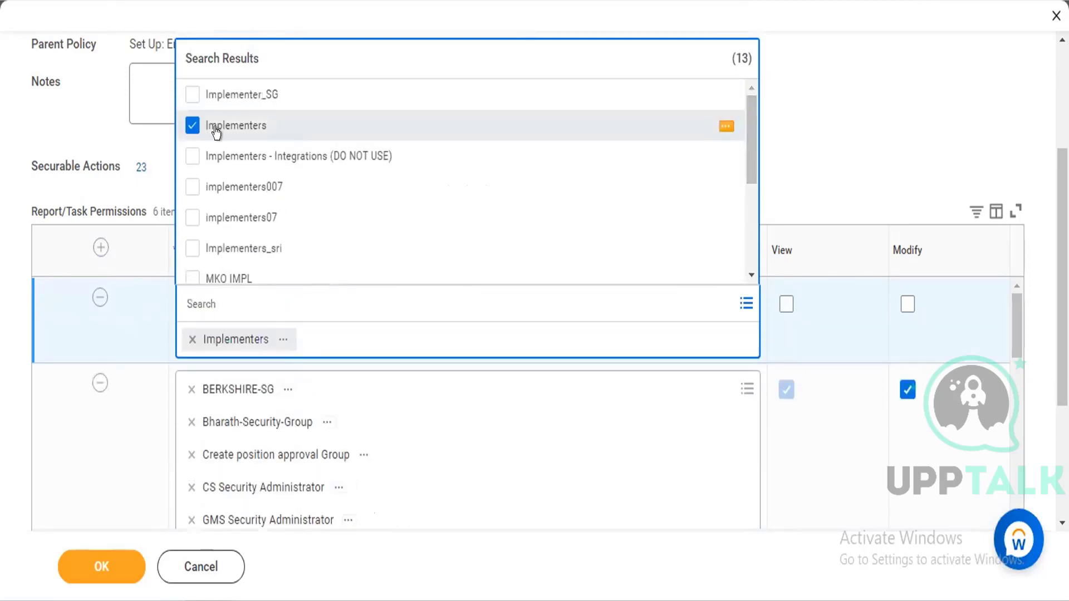
click(778, 301)
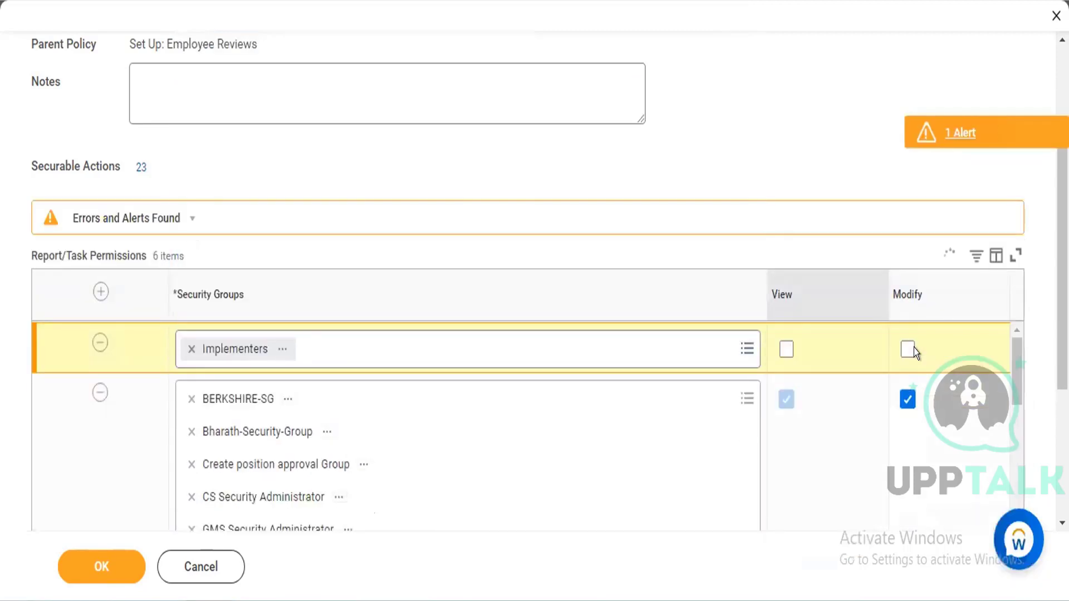
Step: Grant Implementers both Modify and View permissions
click(903, 343)
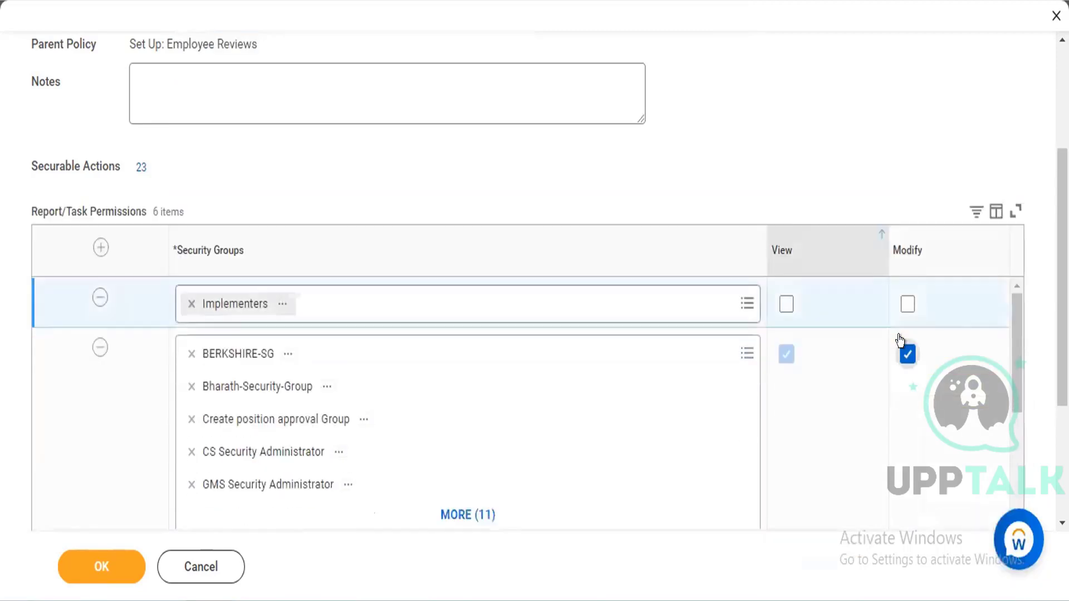
click(905, 304)
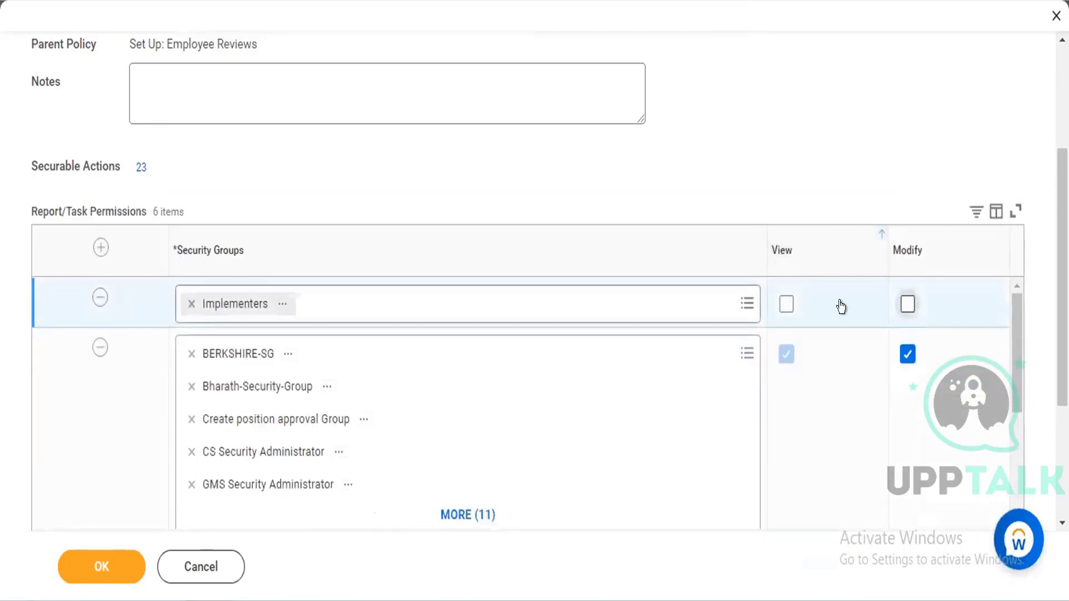
click(787, 308)
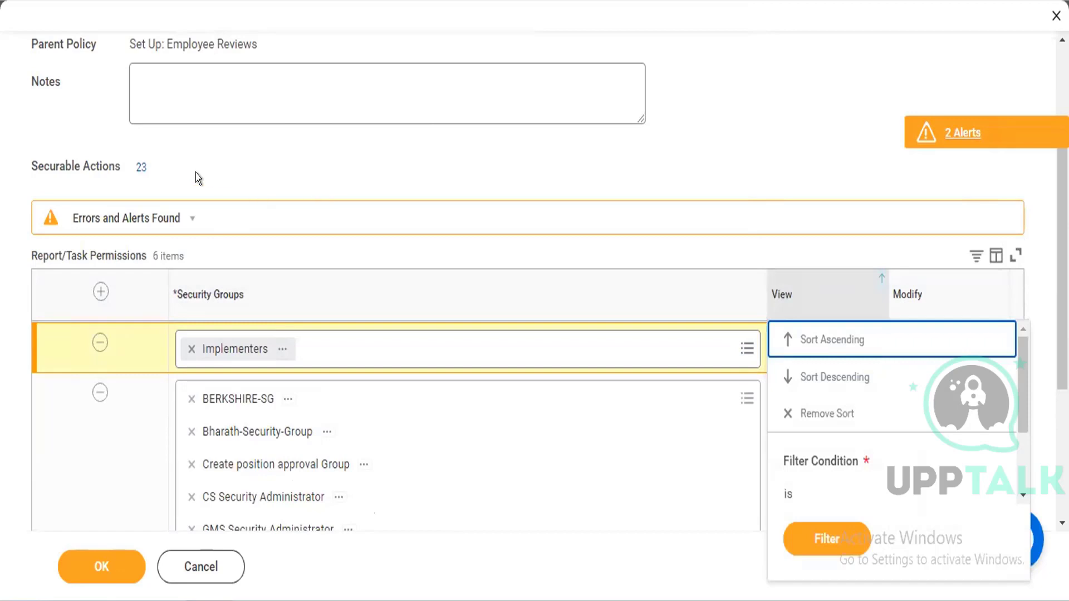
Step: Review the 23 securable actions, including goal template tasks and Goals shared by Workers
click(140, 168)
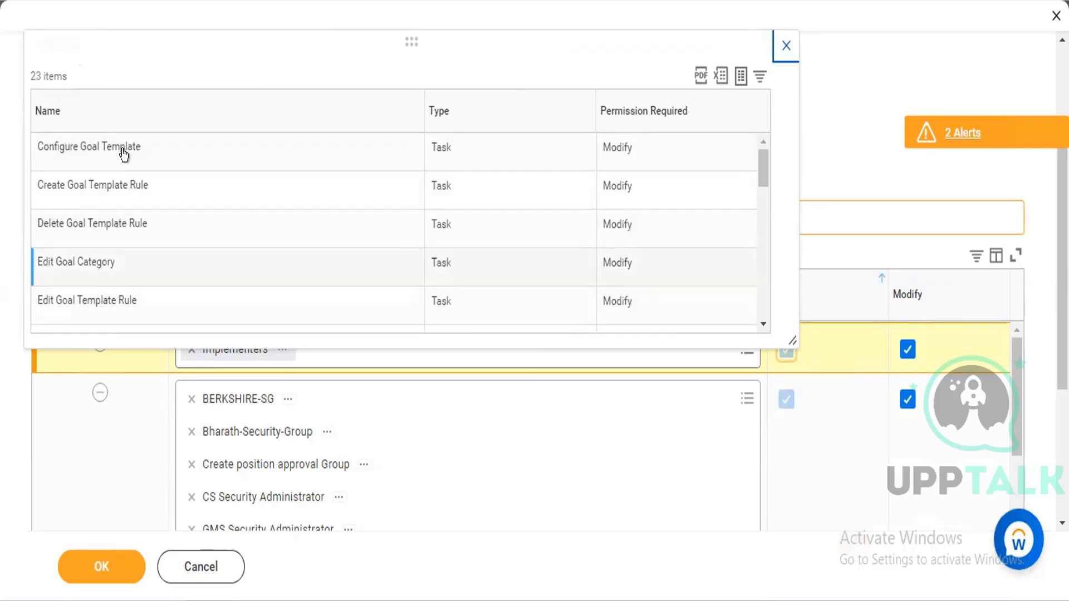
click(102, 241)
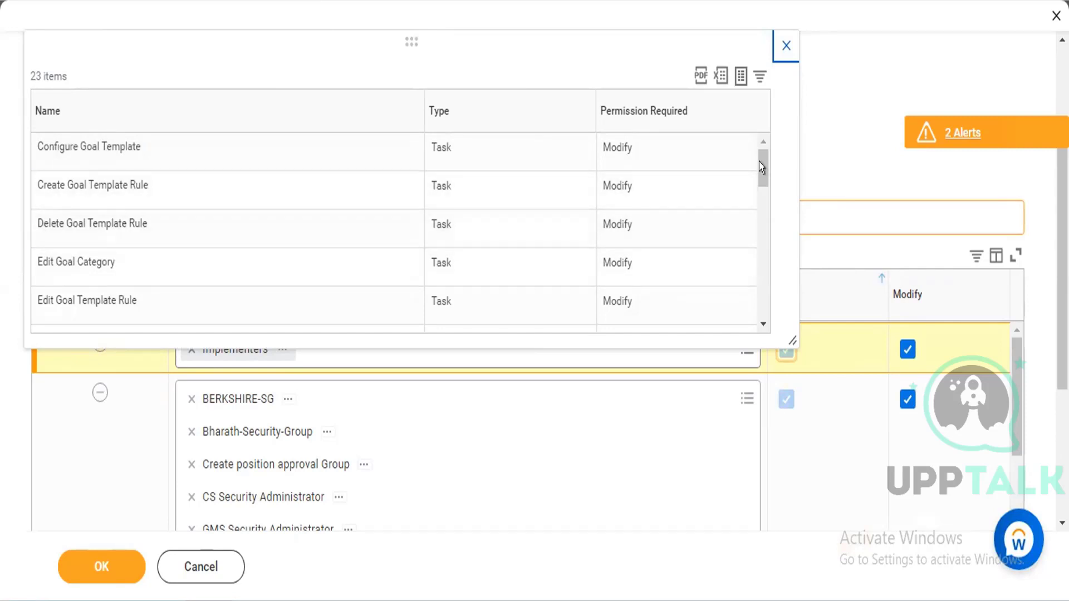
scroll(763, 181, down, 1)
drag(761, 179, 761, 212)
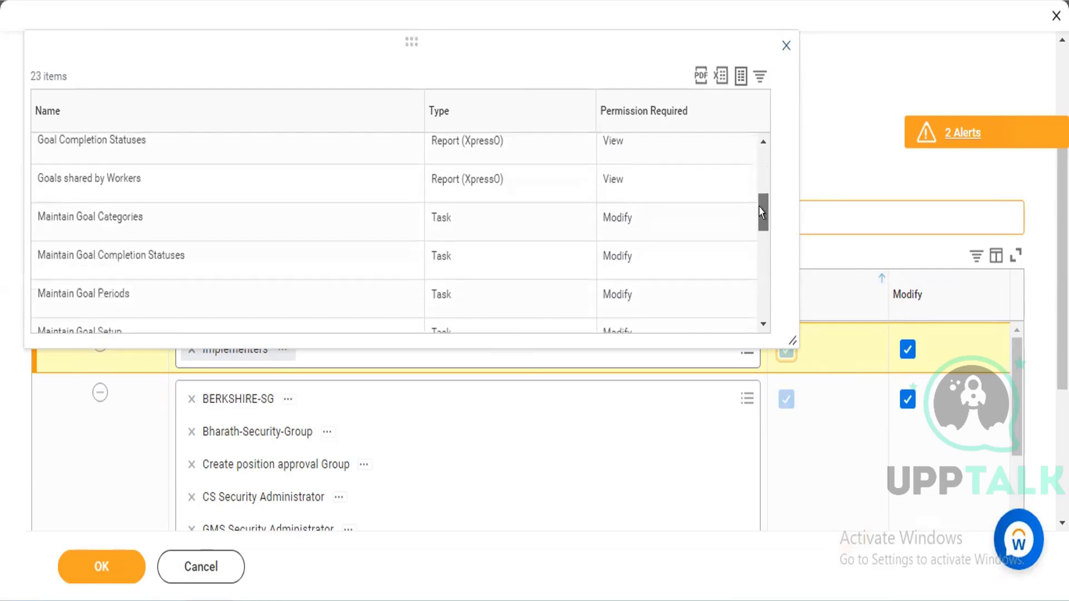
click(434, 178)
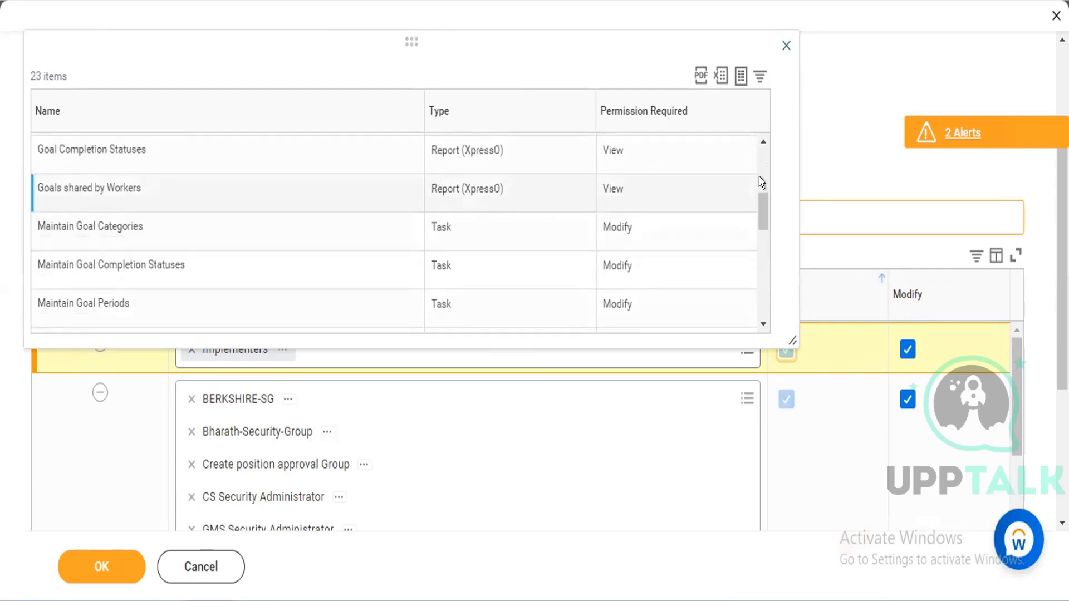
drag(761, 205, 761, 149)
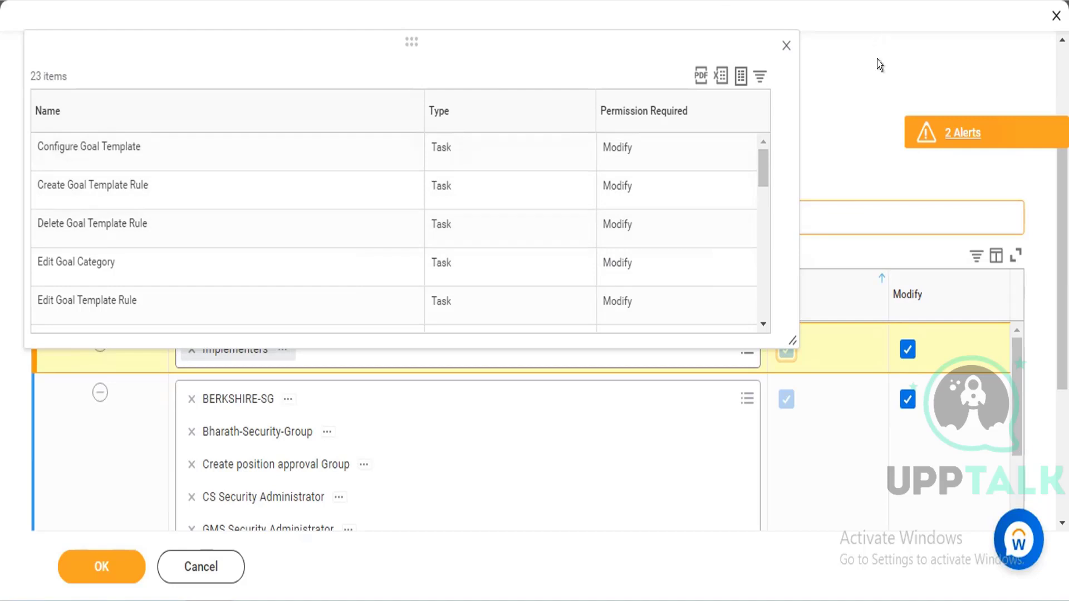
Step: Close the securable actions list and submit the permission edits with OK
click(779, 42)
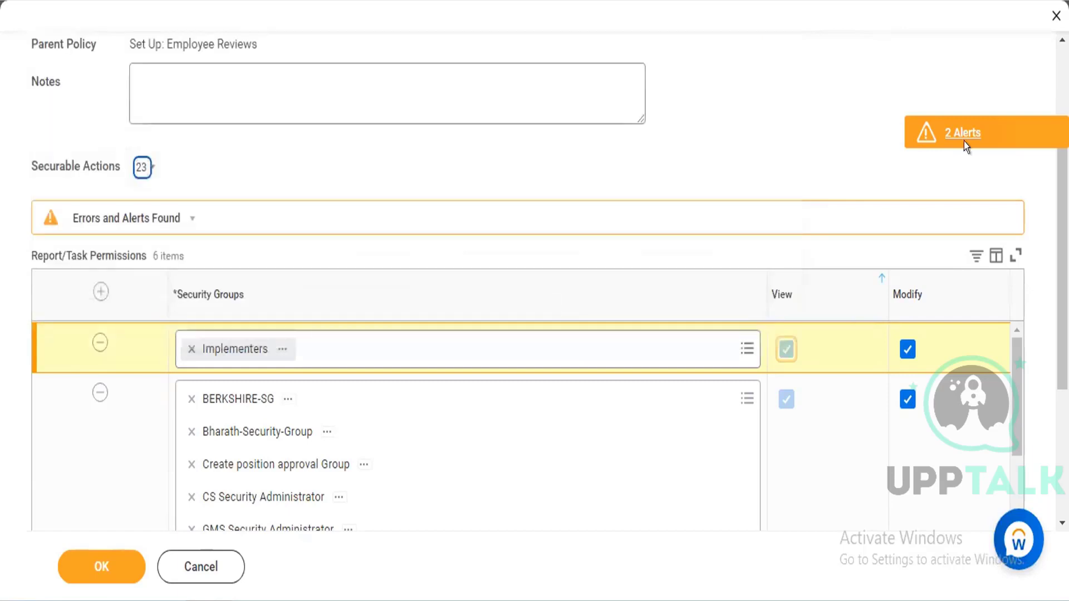
click(86, 579)
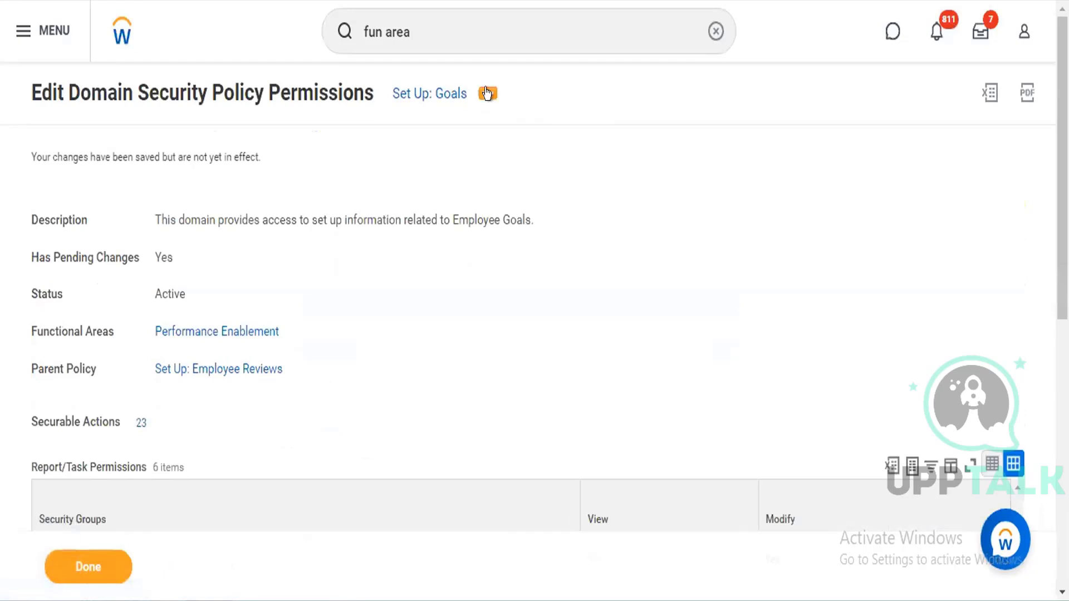
Step: Choose Domain Security Policy > Edit Permissions from Set Up: Goals related actions
click(487, 94)
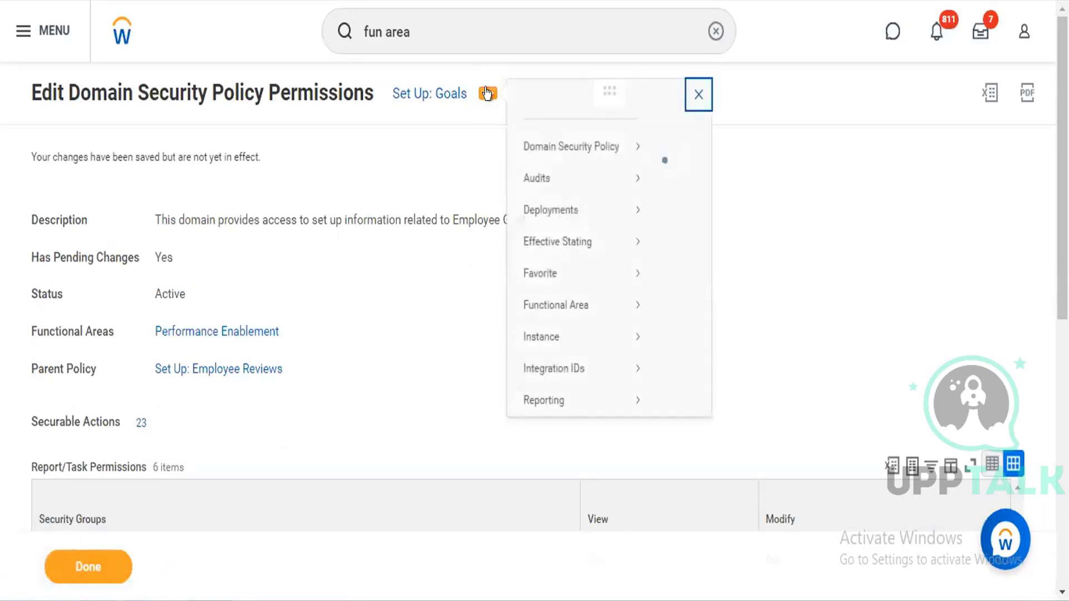
mouse_move(623, 167)
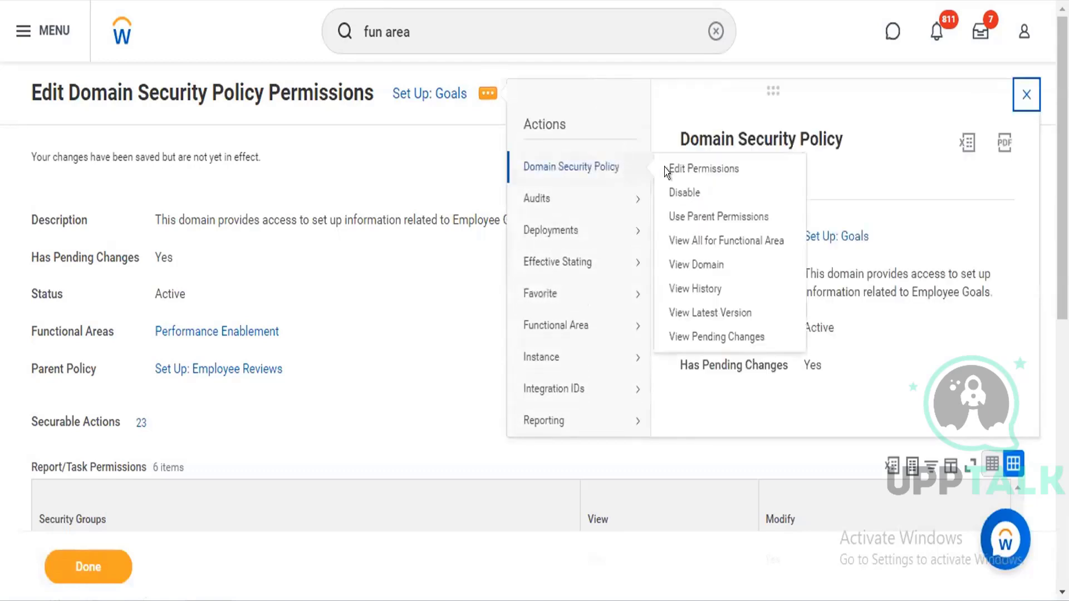
click(680, 168)
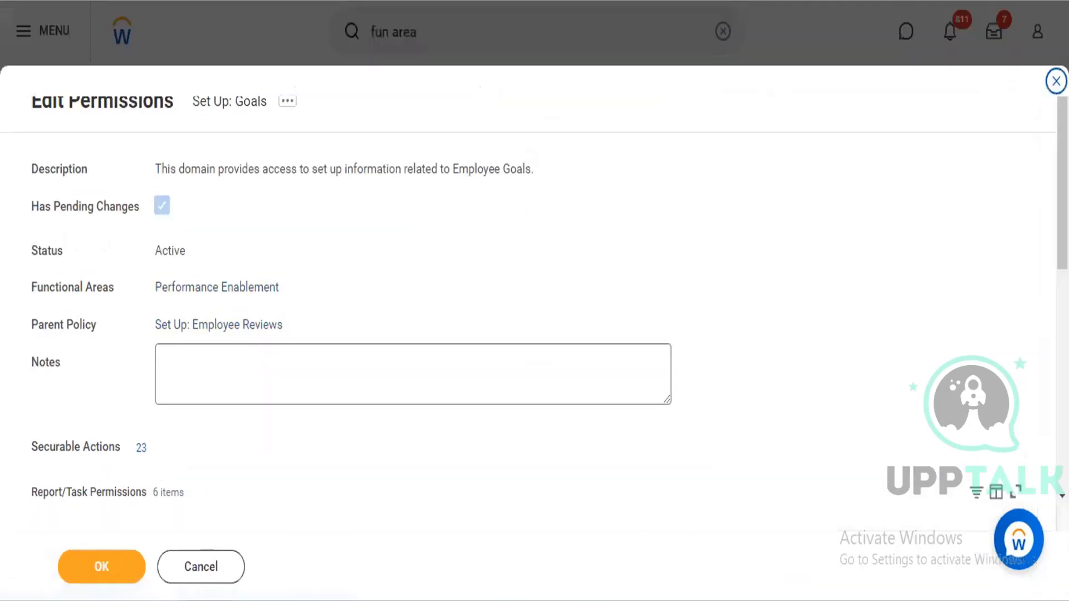
Step: Delete the Implementers row at the bottom of the Report/Task Permissions table
scroll(578, 307, down, 6)
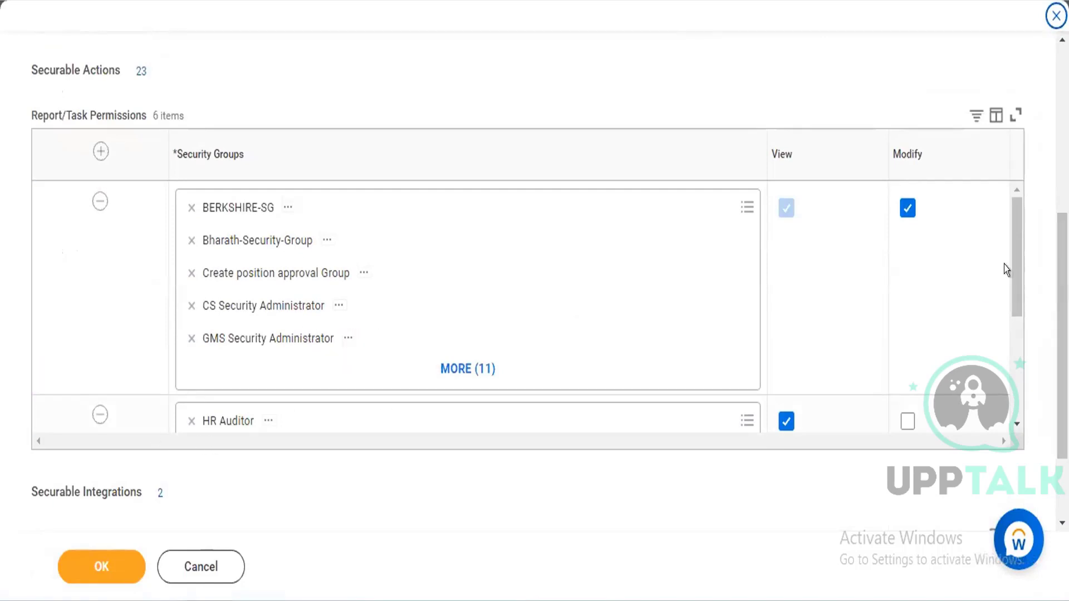
scroll(1000, 439, down, 4)
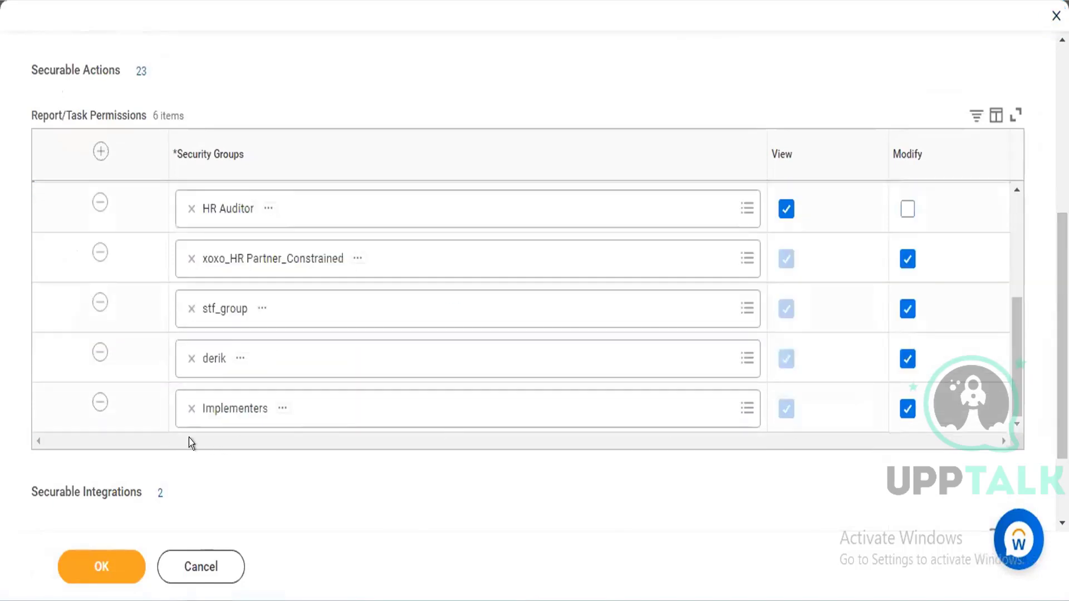
click(100, 403)
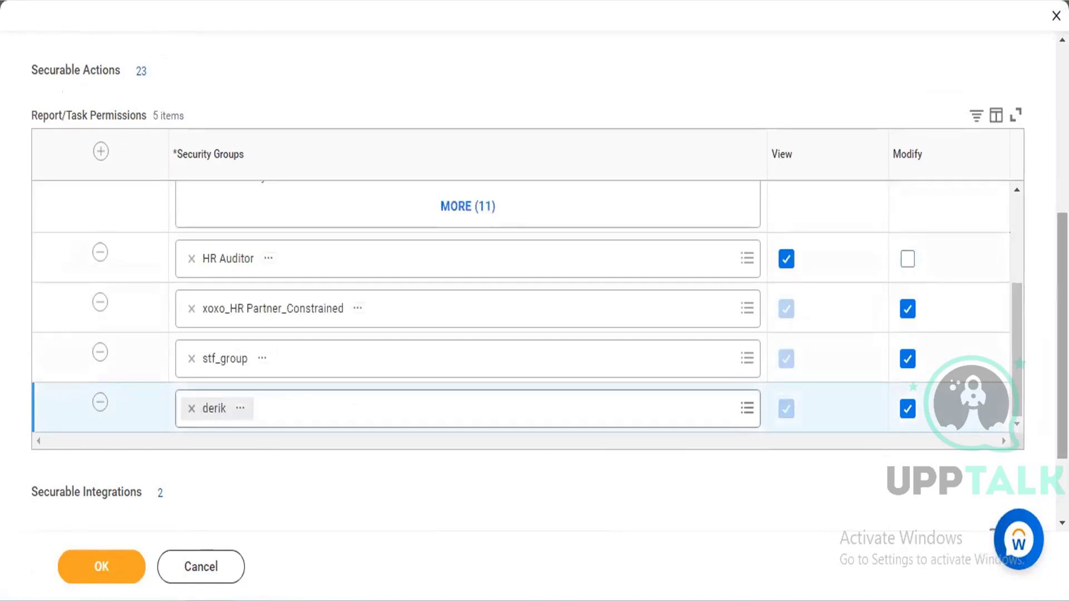
scroll(383, 529, up, 5)
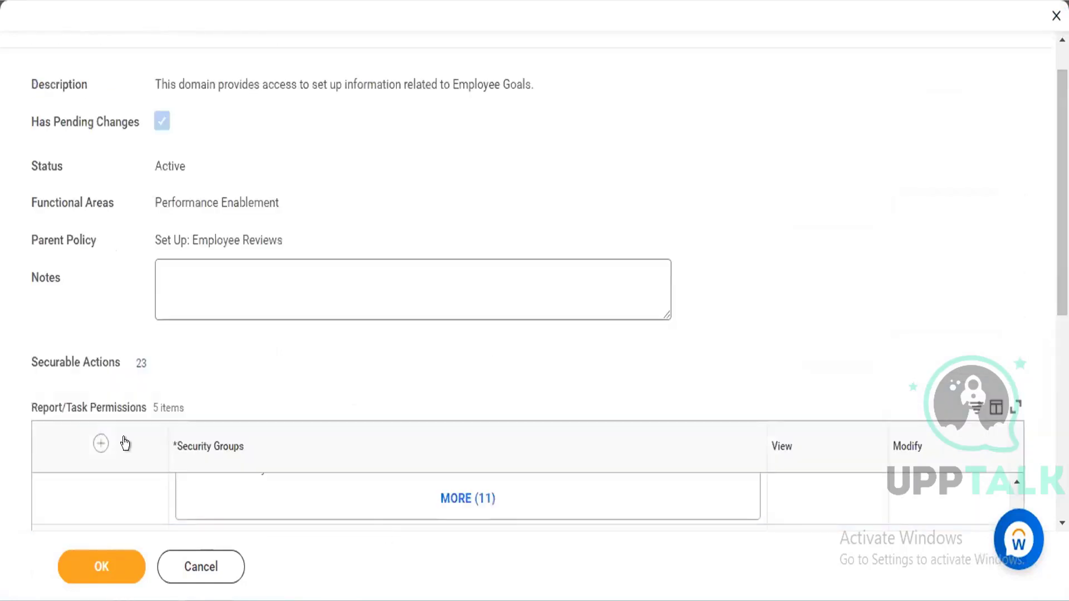
Step: Add a permissions row and assign it the implementers07 security group via an 'imple' search
click(101, 443)
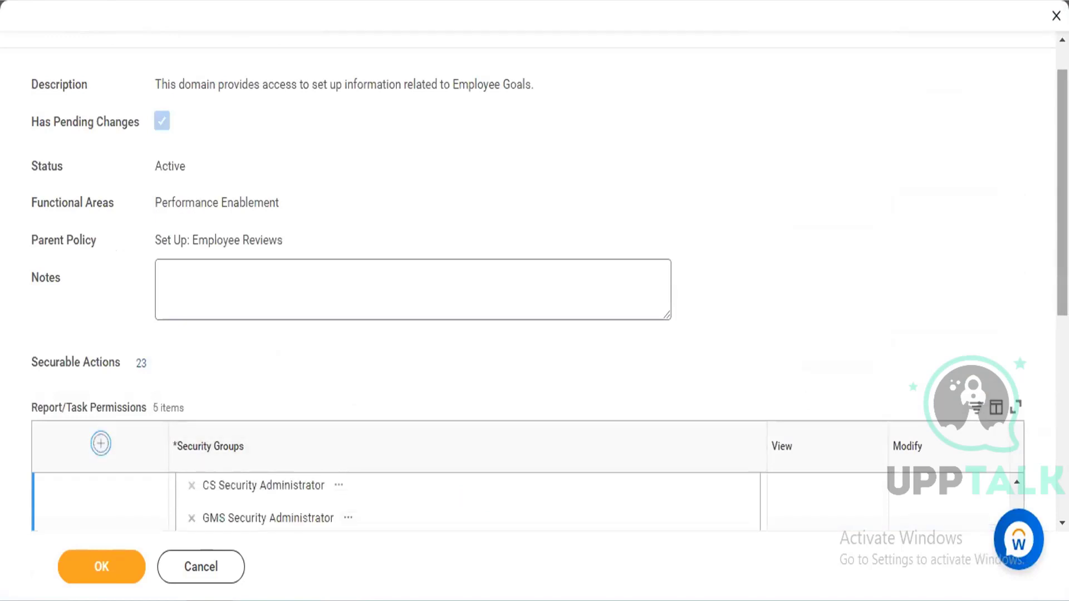
scroll(1014, 392, down, 3)
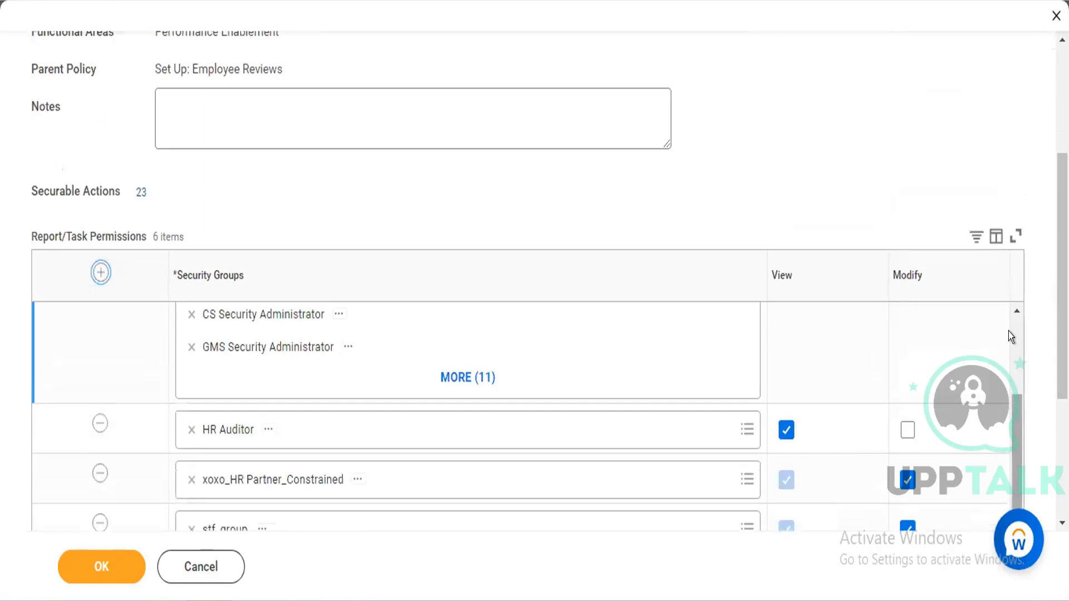
scroll(1008, 332, up, 3)
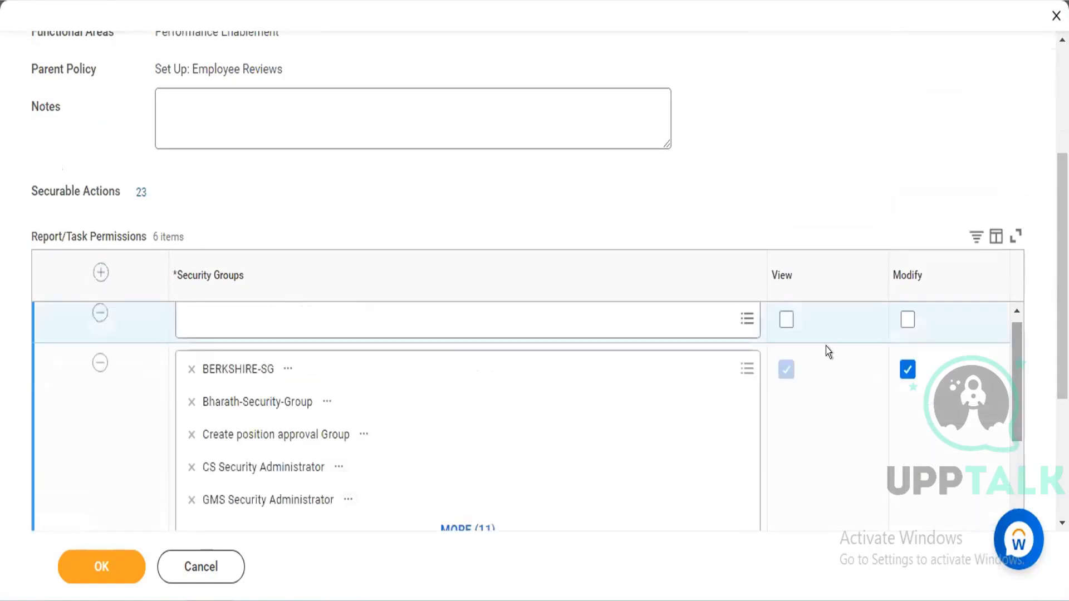
click(269, 322)
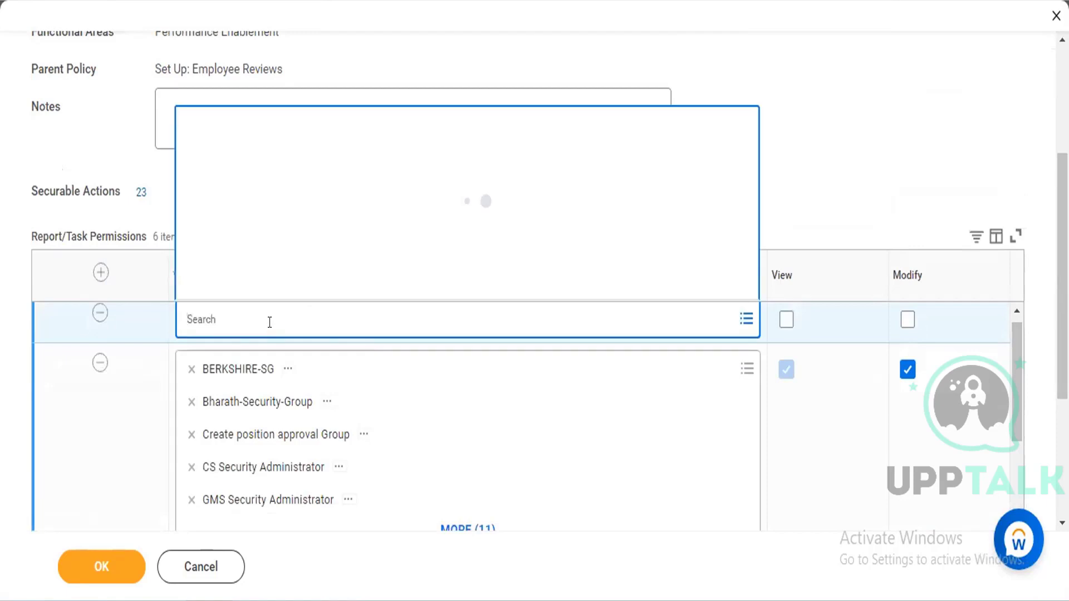
text(imple)
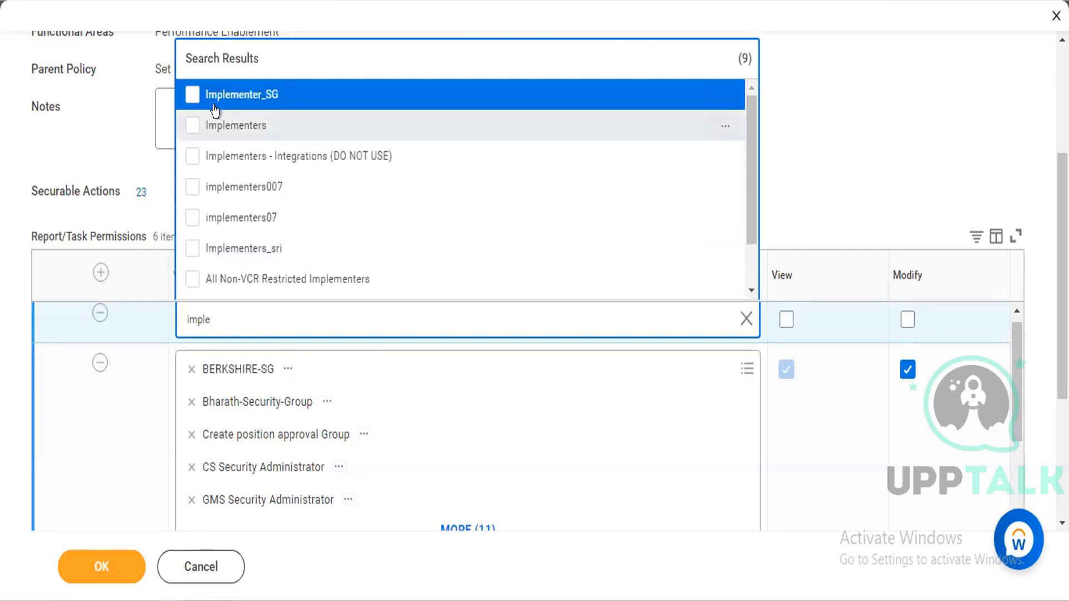
click(212, 223)
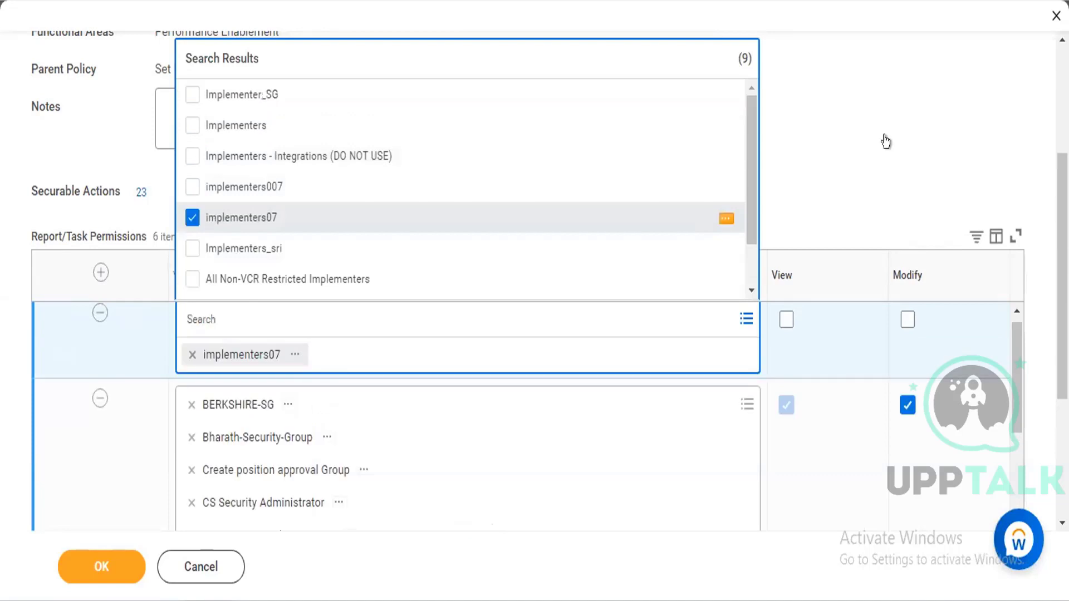
Step: Review and dismiss the pending-change alert, then delete the implementers07 row, leaving 5 items
click(916, 141)
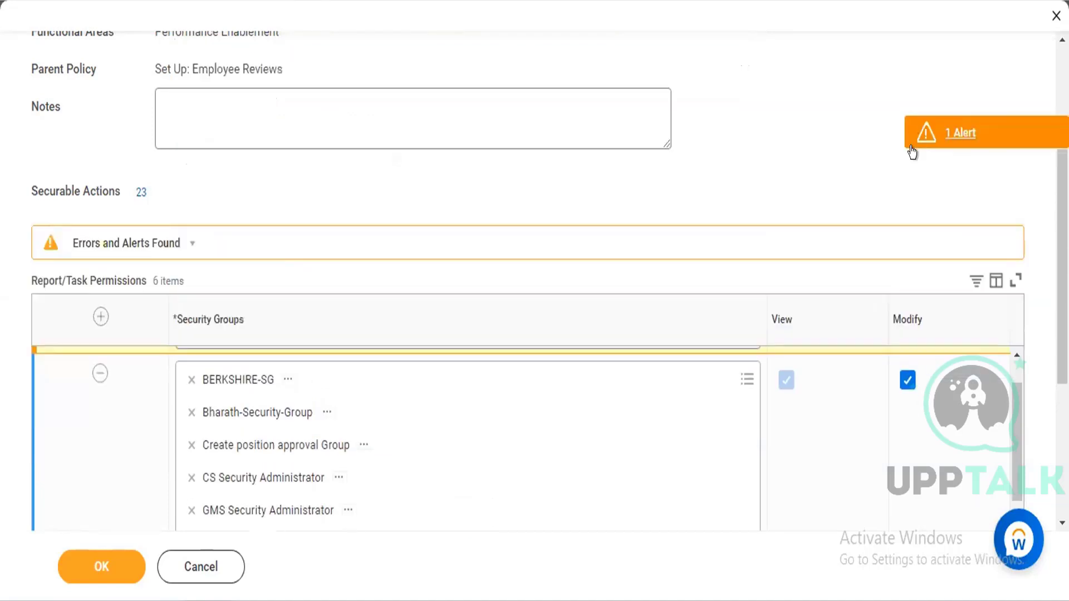
click(964, 132)
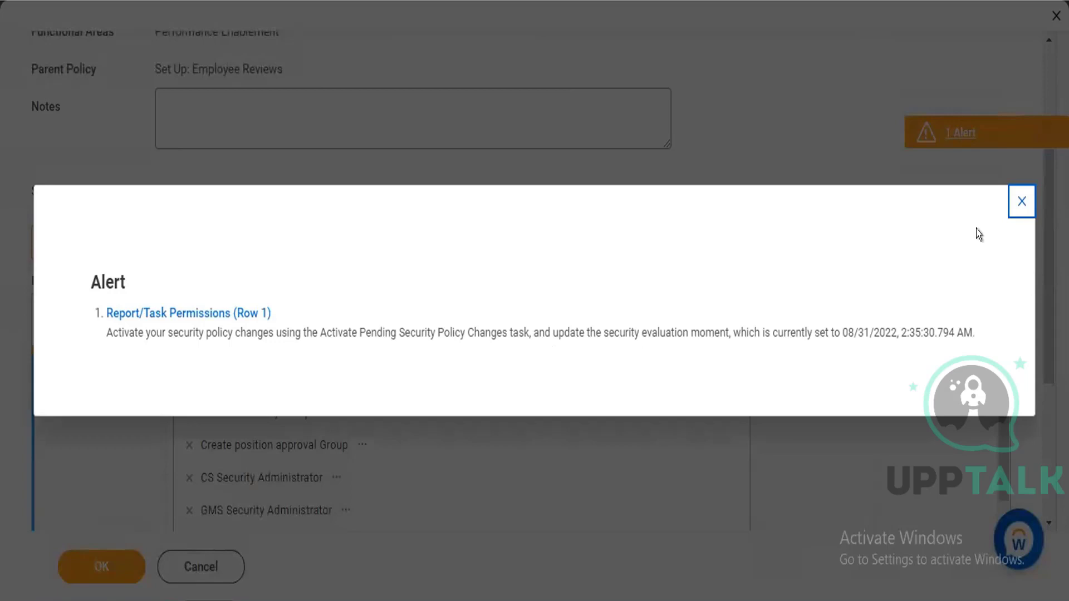
click(1022, 197)
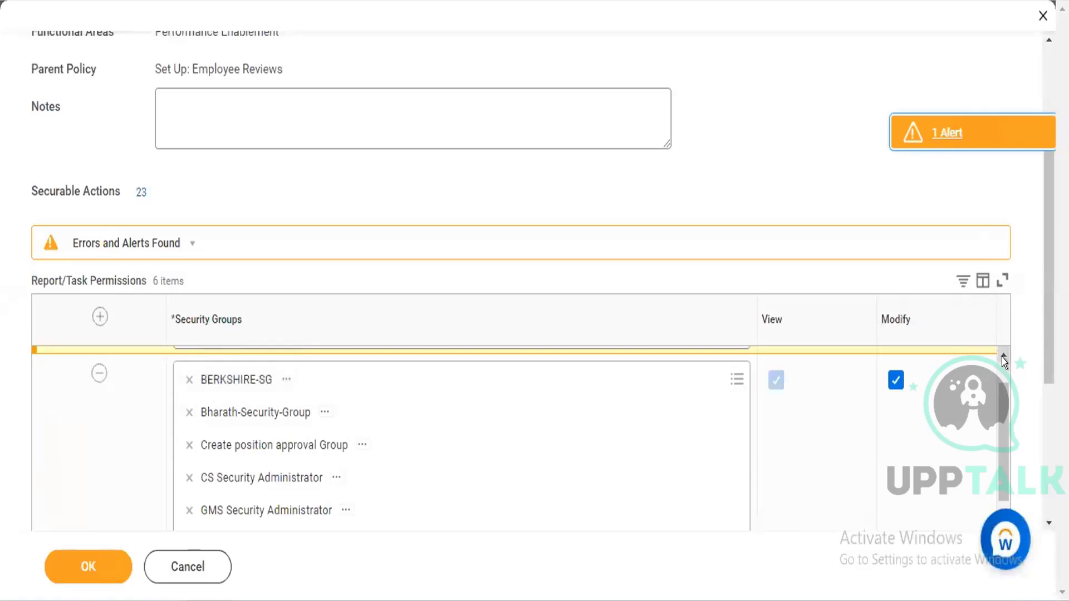
click(1001, 357)
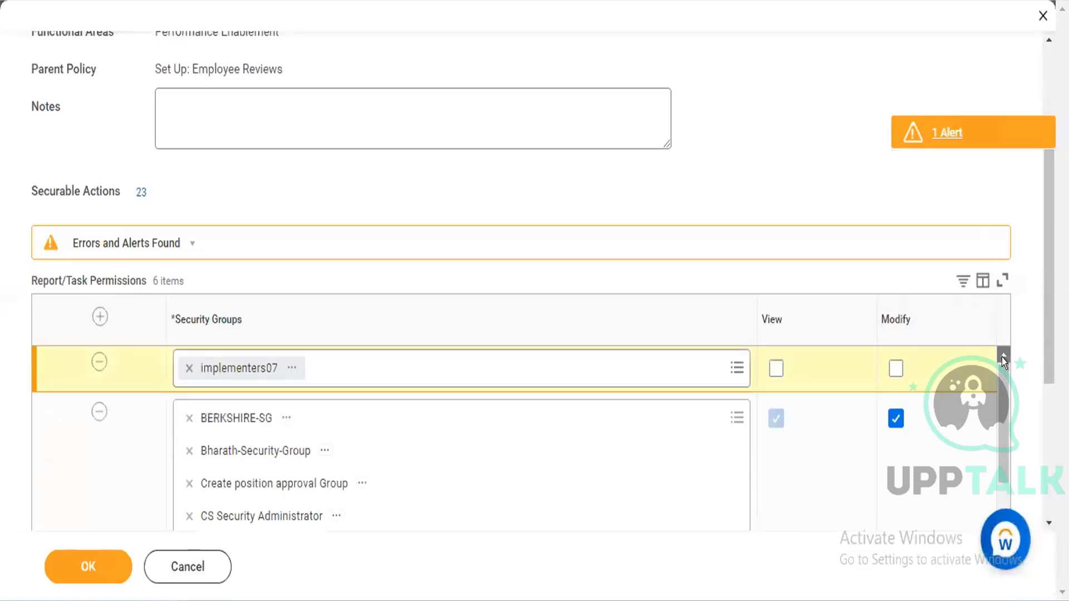
click(93, 365)
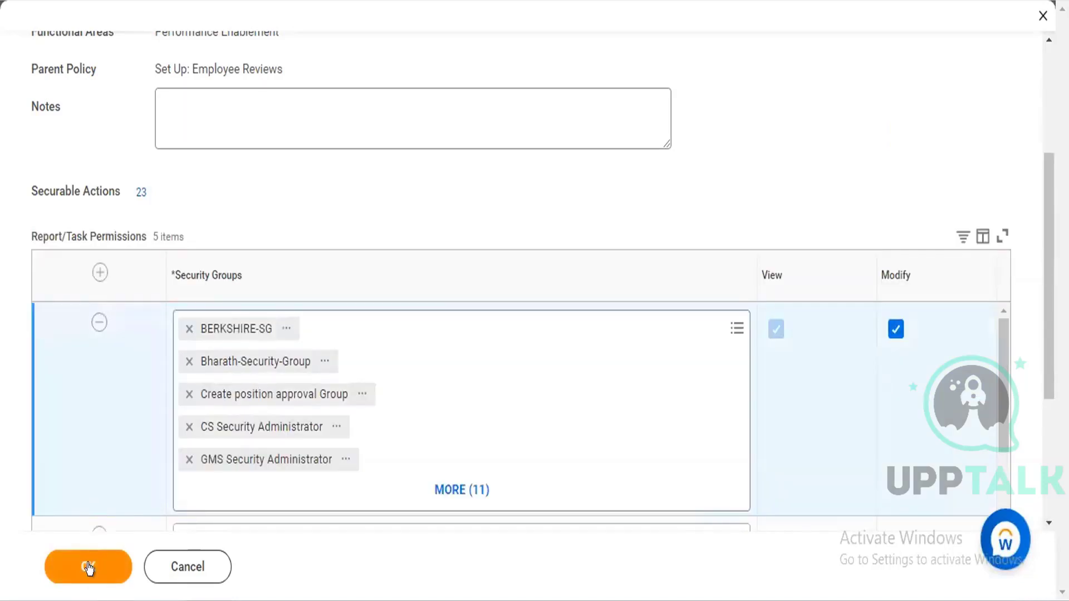
Step: Save the Set Up: Goals permissions, then launch Activate Pending Security Policy Changes via 'act pen sec poli'
click(89, 568)
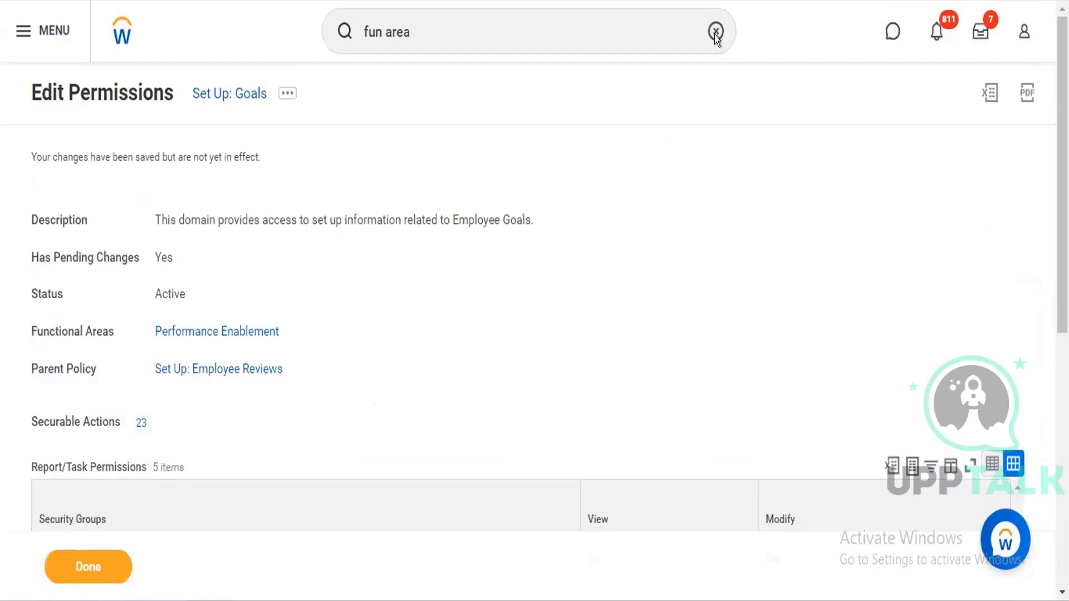
click(715, 32)
text(act pen sec poli)
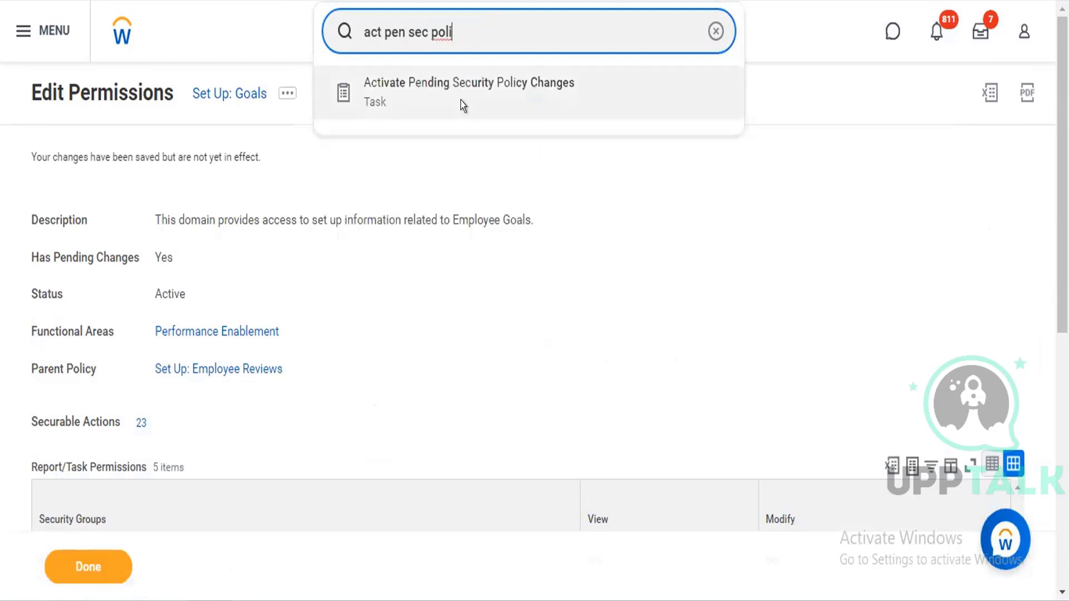
click(461, 101)
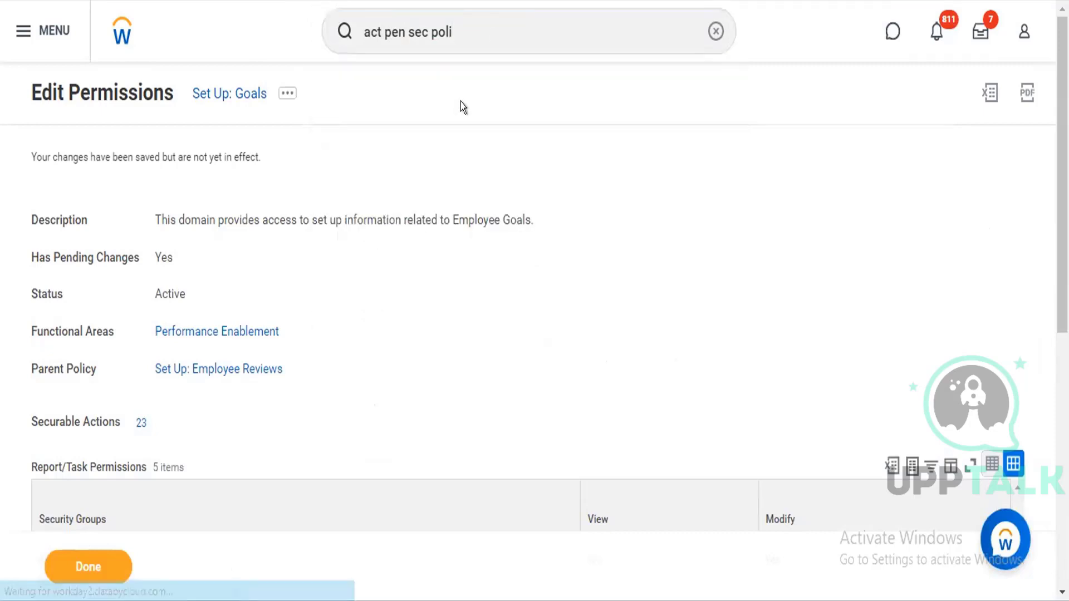
Step: Enter the activation comment 'Test' and submit it to reach the review screen
click(332, 354)
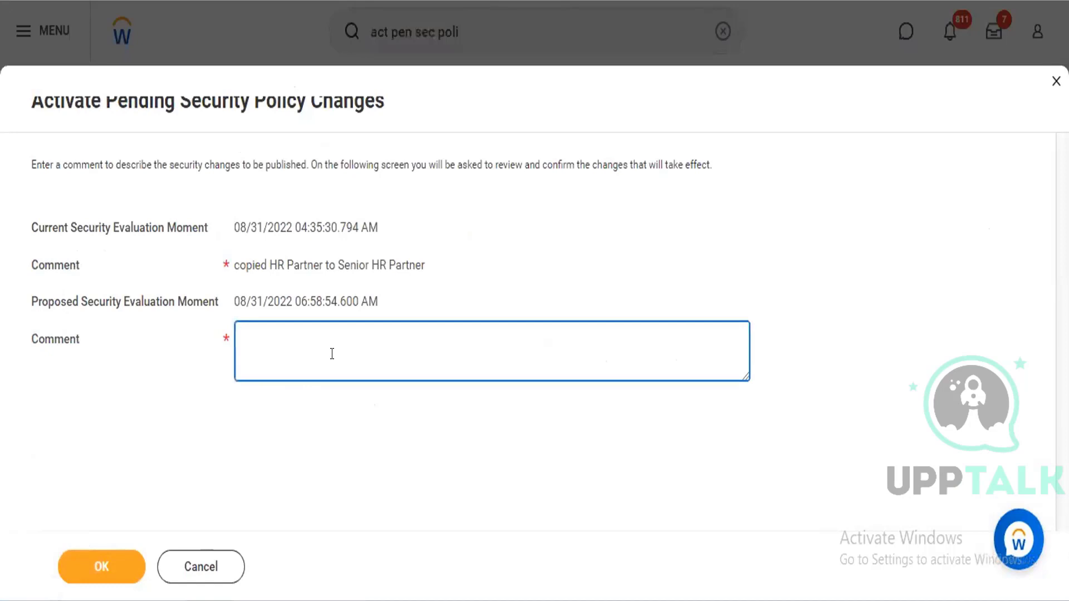
text(Test)
click(119, 557)
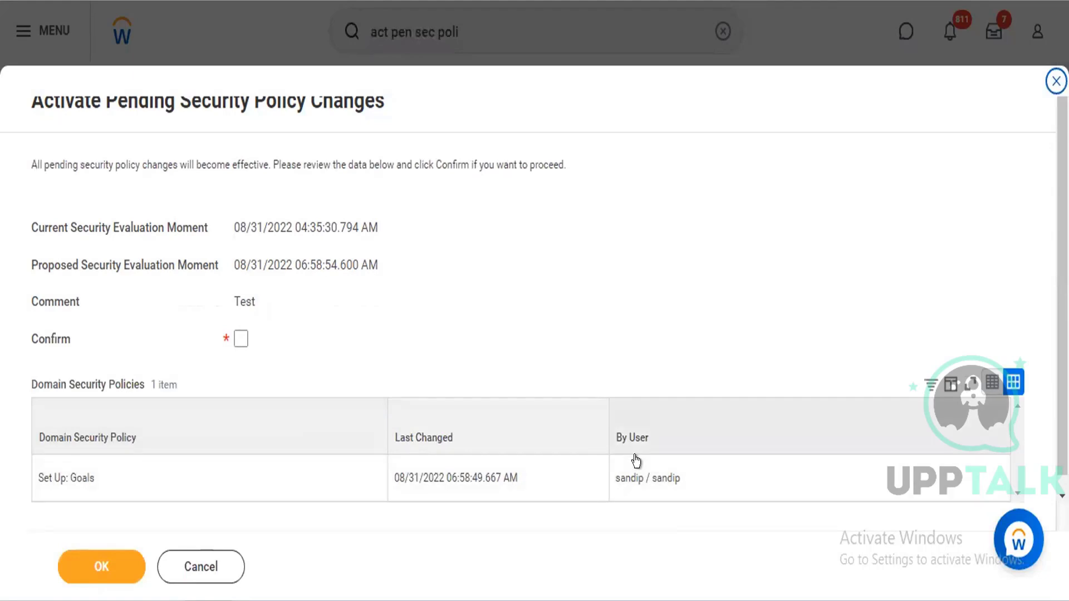
Step: Tick Confirm and activate the pending Set Up: Goals policy change
click(236, 337)
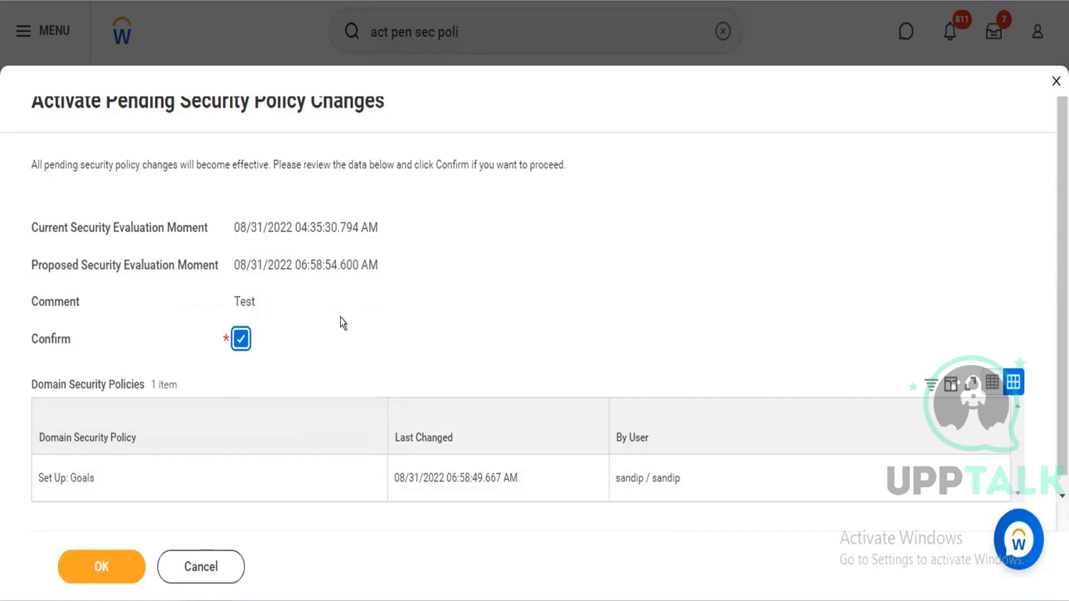
click(102, 572)
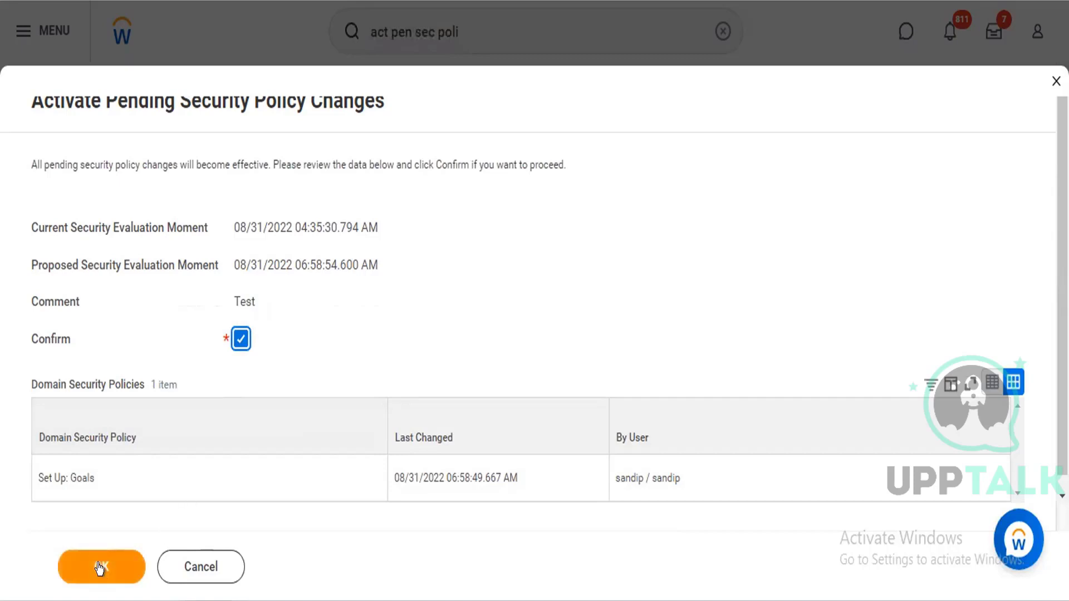